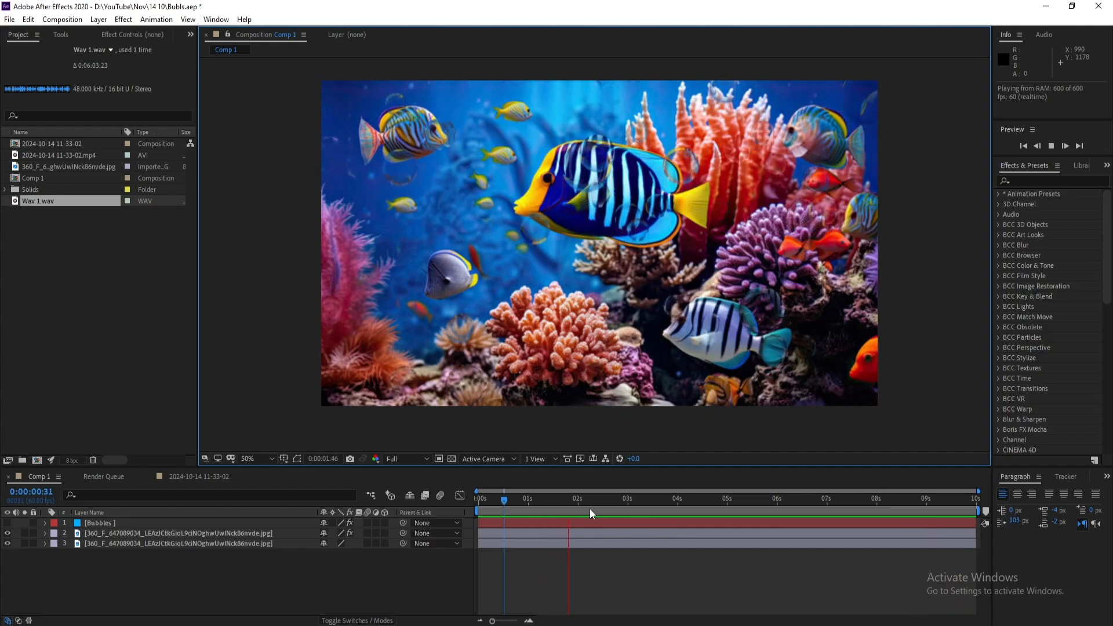
{"action": "left_click_drag", "start_coordinate": [583, 505], "coordinate": [898, 506]}
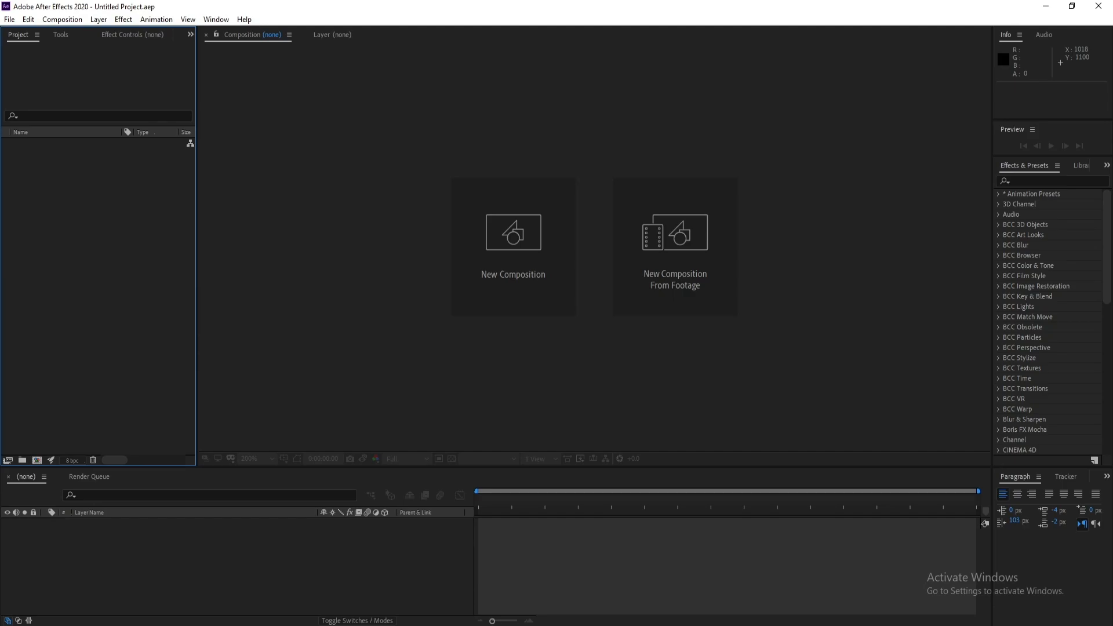
Step: Create a 1920 x 1080 px composition at 60 frames per second with a duration of 0:00:10:00
{"action": "left_click", "coordinate": [518, 255]}
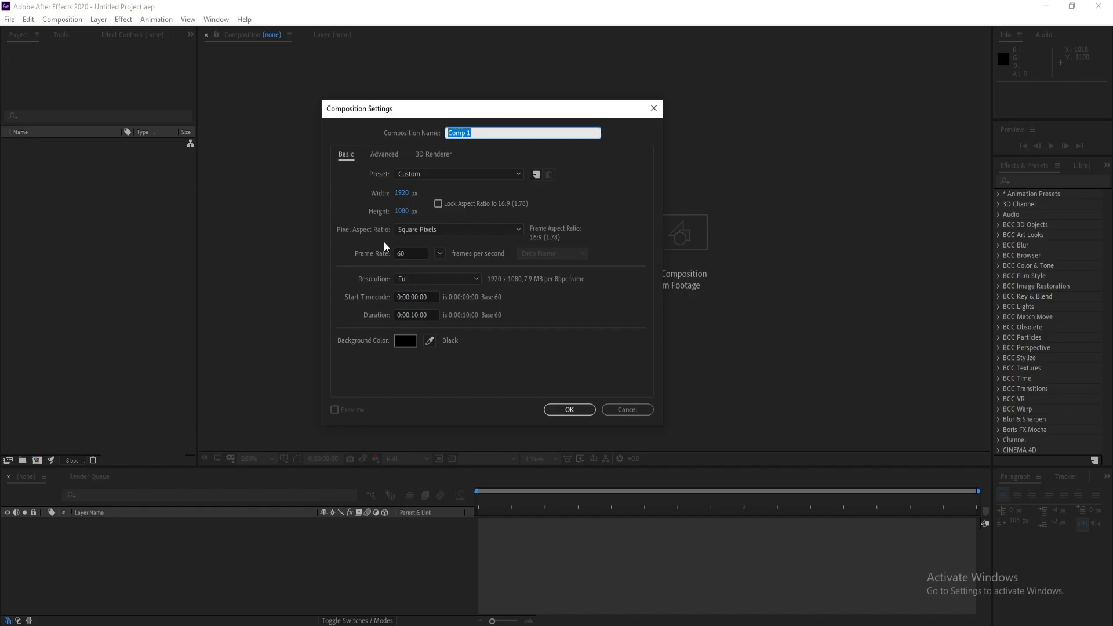
{"action": "left_click", "coordinate": [404, 255]}
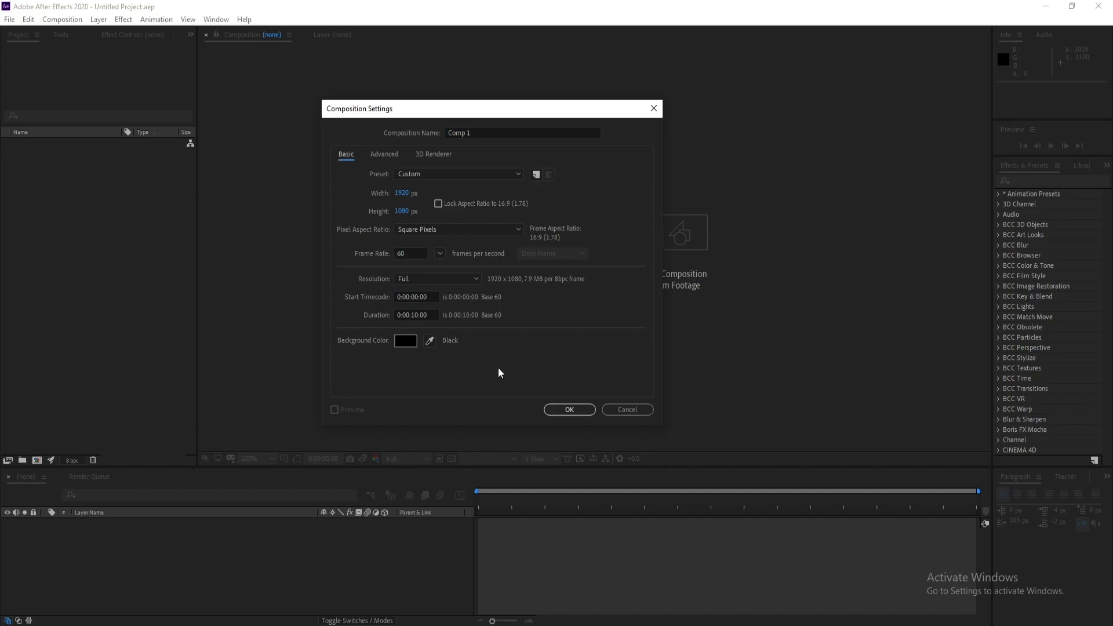
{"action": "left_click", "coordinate": [566, 409]}
Step: Import the coral reef JPG as footage and add it to Comp 1 as a layer
{"action": "left_click", "coordinate": [16, 21]}
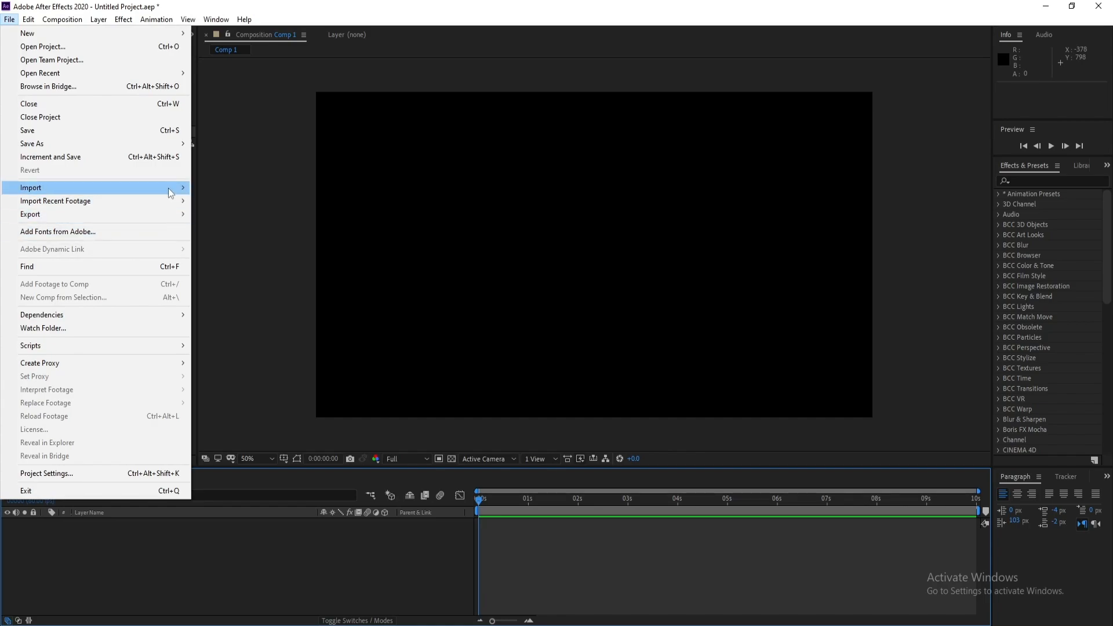
{"action": "mouse_move", "coordinate": [70, 185]}
{"action": "left_click", "coordinate": [244, 186]}
{"action": "left_click", "coordinate": [210, 142]}
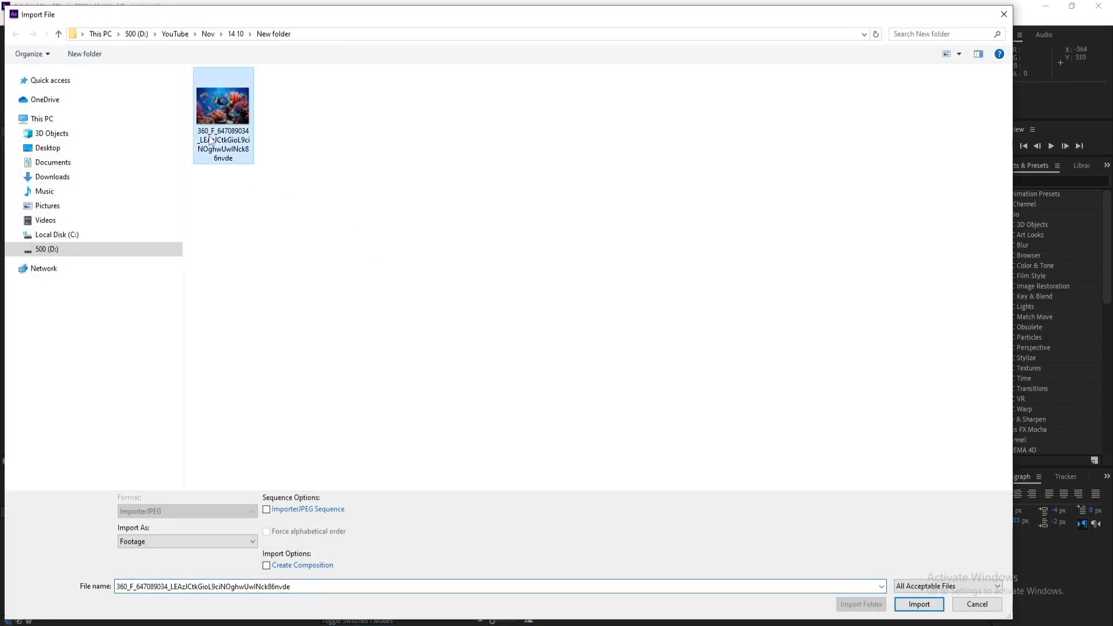
{"action": "double_click", "coordinate": [210, 142]}
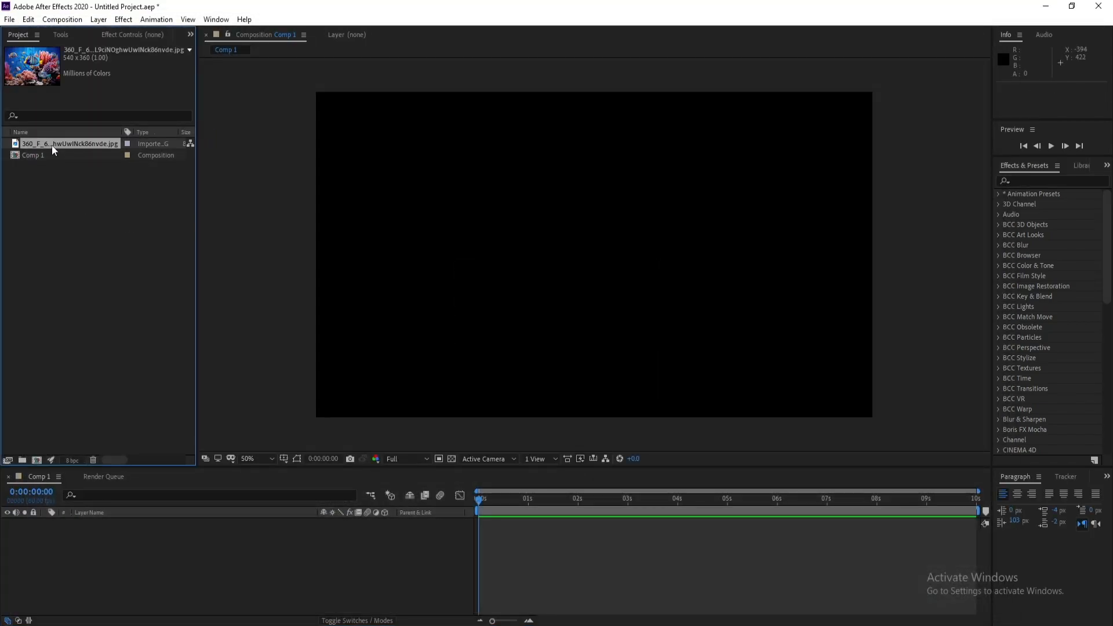
{"action": "left_click_drag", "start_coordinate": [51, 145], "coordinate": [103, 542]}
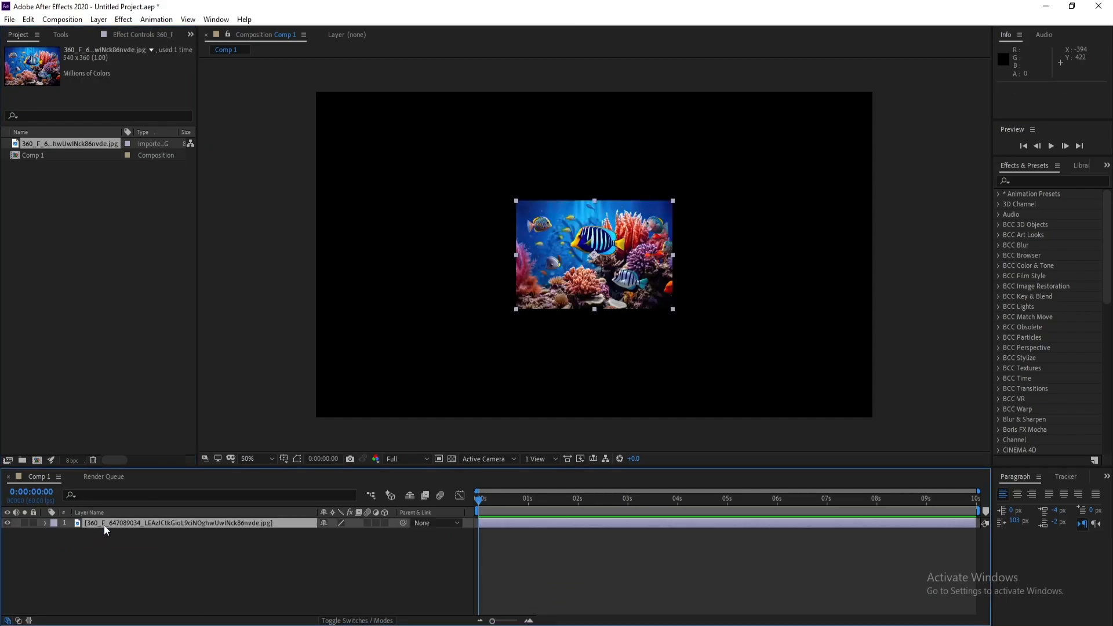
Step: Scale the reef image layer to 359% so it fills the composition frame
{"action": "key", "text": "s"}
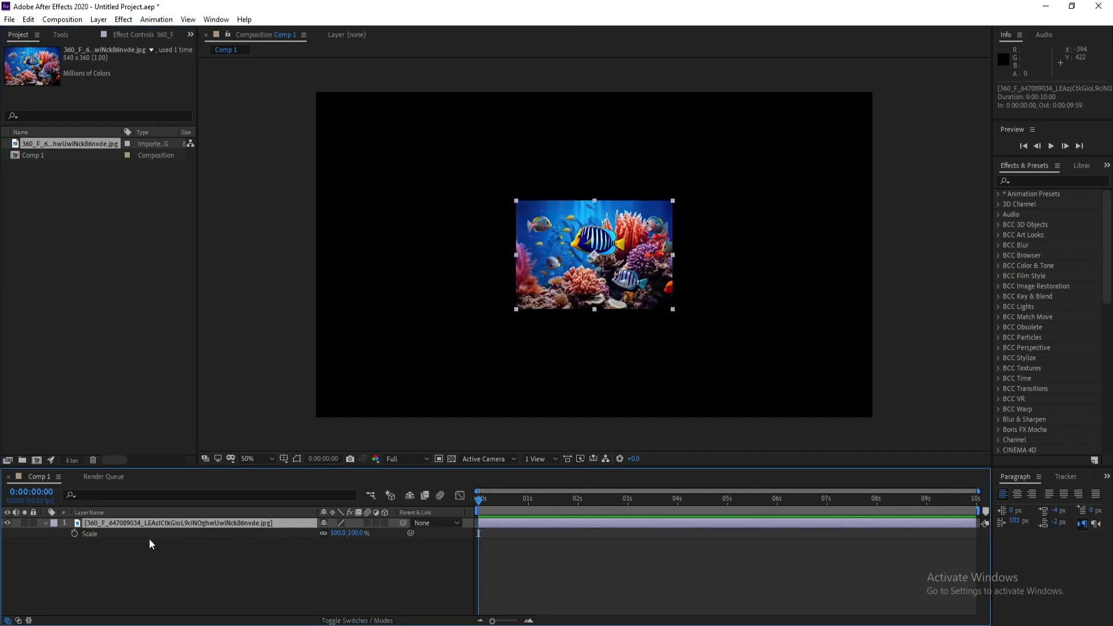
{"action": "left_click_drag", "start_coordinate": [338, 538], "coordinate": [509, 559]}
{"action": "left_click", "coordinate": [310, 557]}
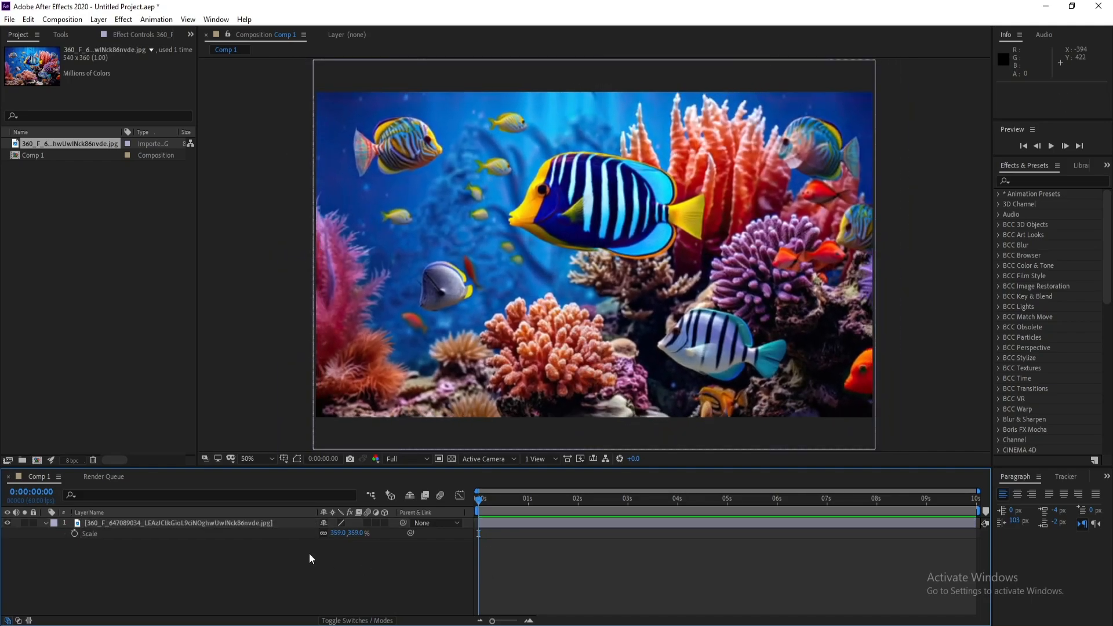
{"action": "left_click", "coordinate": [45, 522]}
Step: Create a 1920 x 1080 px solid layer named Bubbles with a near-black colour
{"action": "left_click", "coordinate": [98, 20]}
{"action": "mouse_move", "coordinate": [116, 30]}
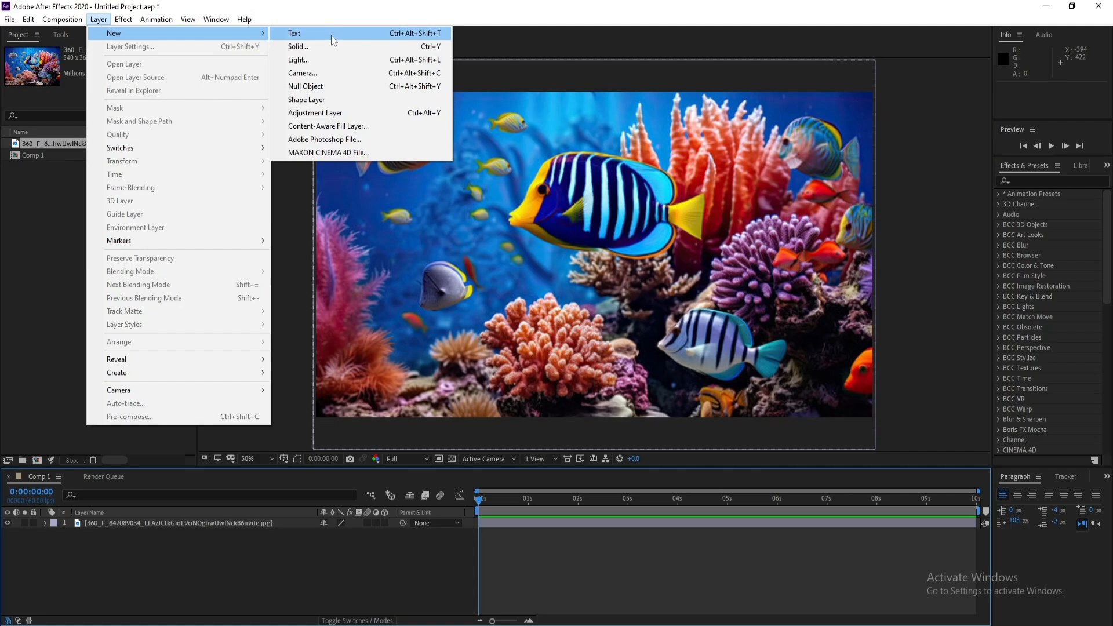
{"action": "left_click", "coordinate": [352, 45]}
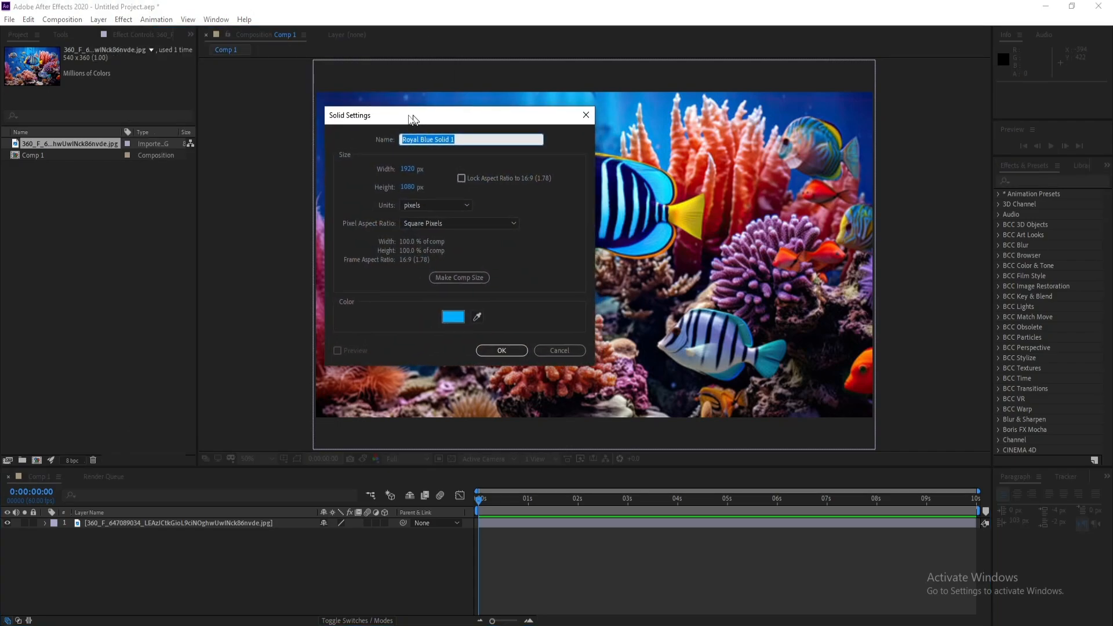
{"action": "type", "text": "Bubbles"}
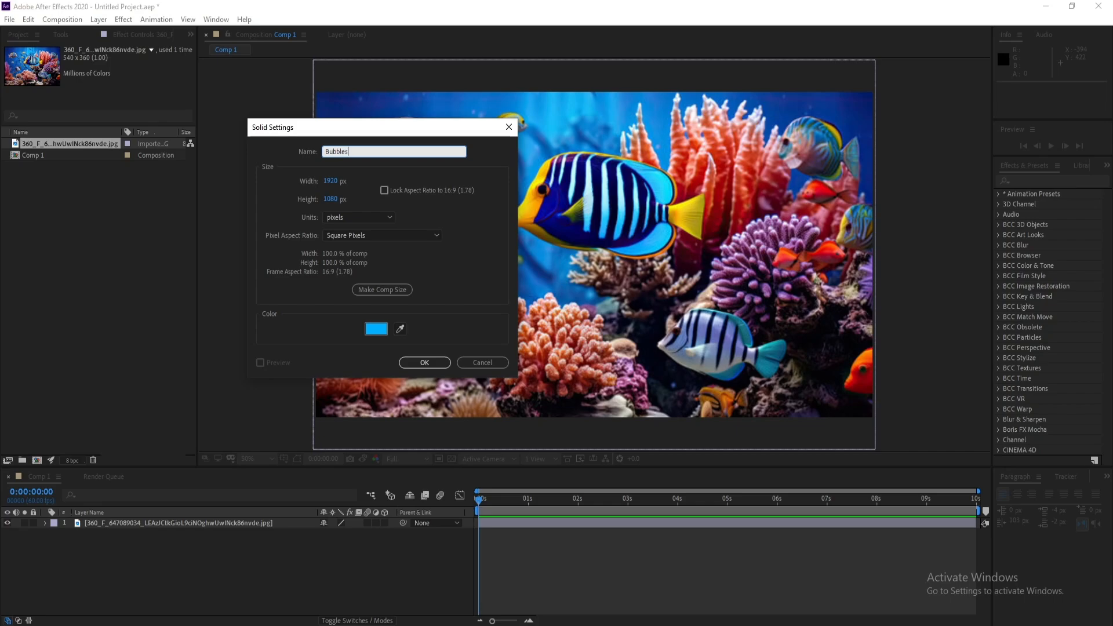
{"action": "left_click", "coordinate": [375, 328]}
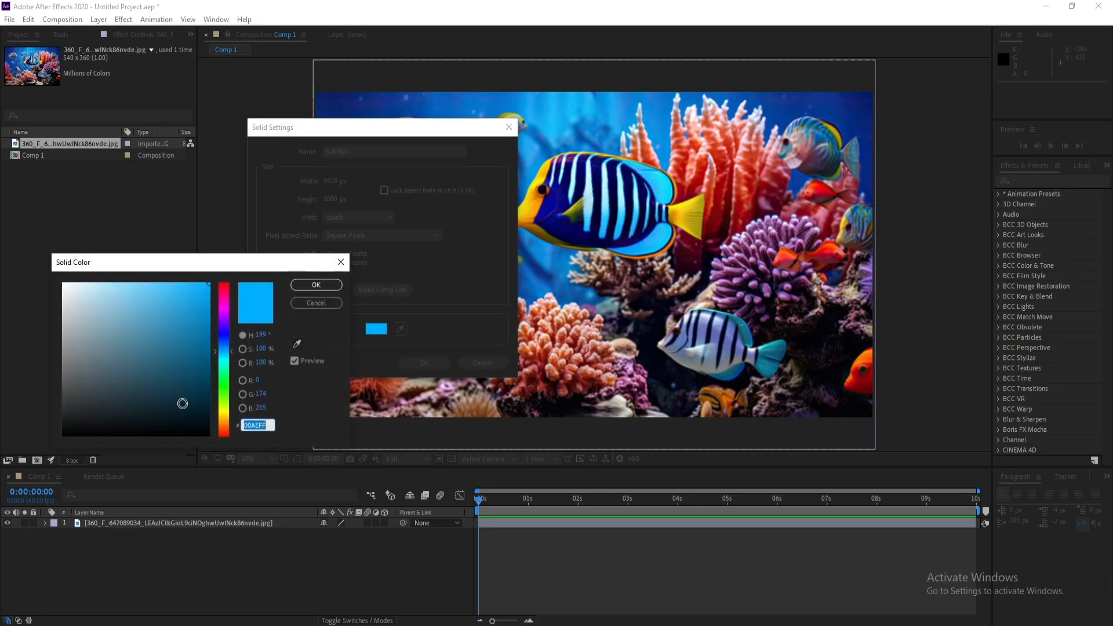
{"action": "left_click_drag", "start_coordinate": [179, 400], "coordinate": [319, 418]}
{"action": "left_click", "coordinate": [331, 287]}
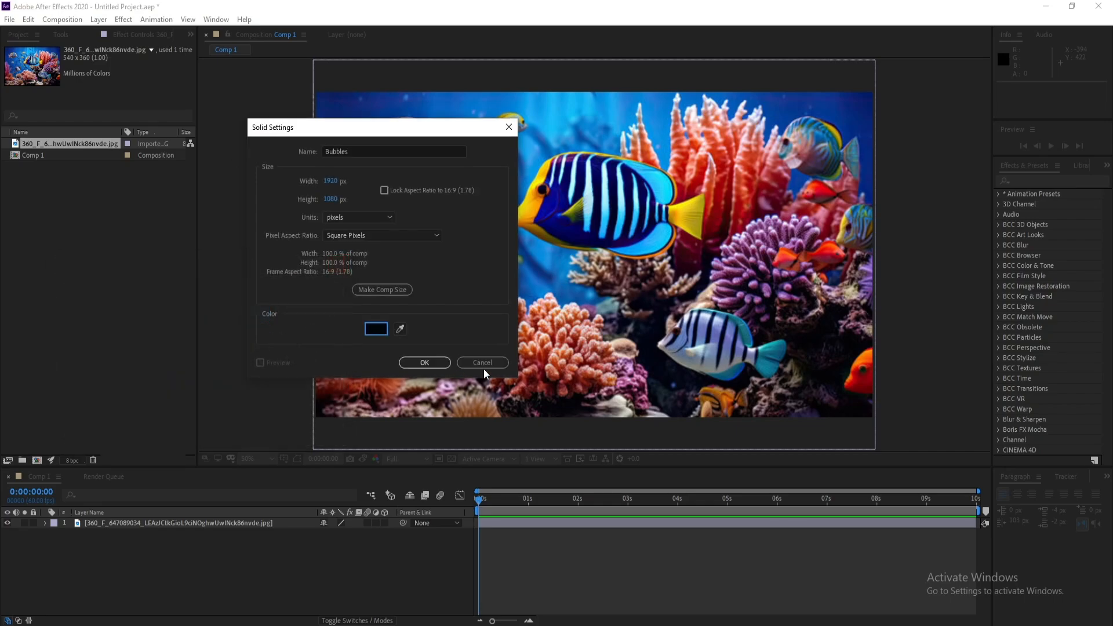
{"action": "left_click", "coordinate": [426, 362]}
Step: Apply the CC Bubbles simulation effect to the Bubbles solid and preview the animation
{"action": "left_click", "coordinate": [123, 19]}
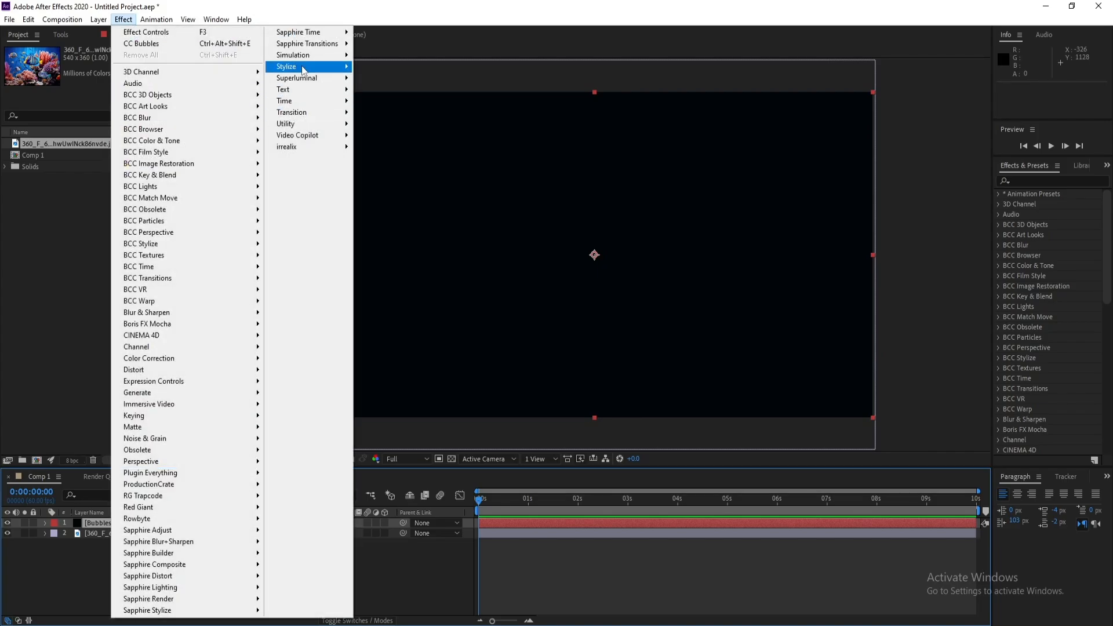
{"action": "mouse_move", "coordinate": [301, 55]}
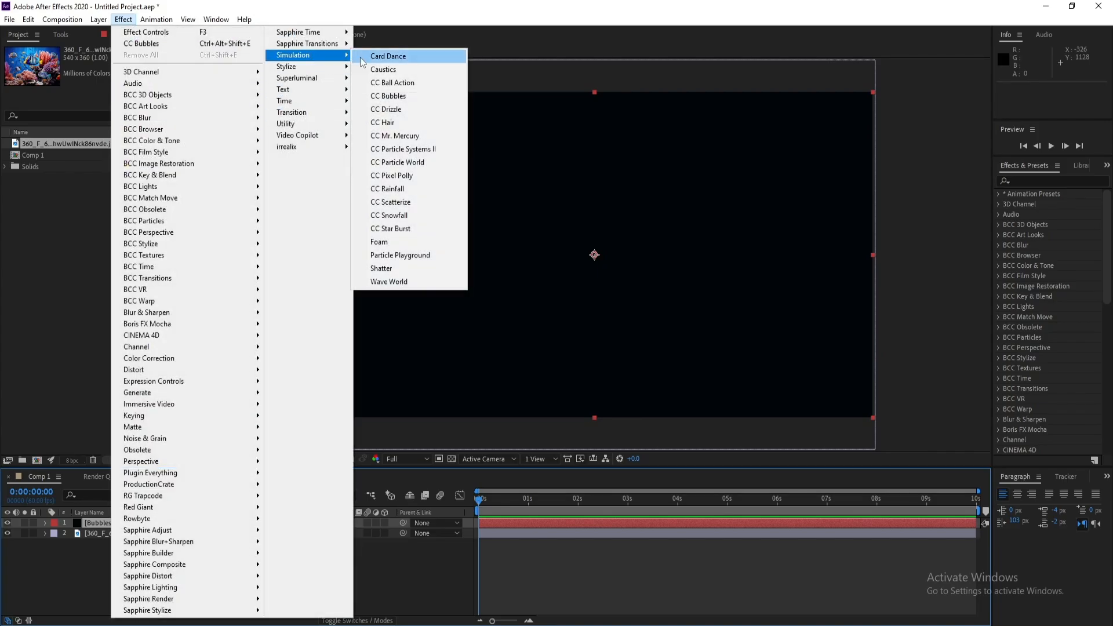
{"action": "left_click", "coordinate": [392, 97]}
{"action": "key", "text": "space"}
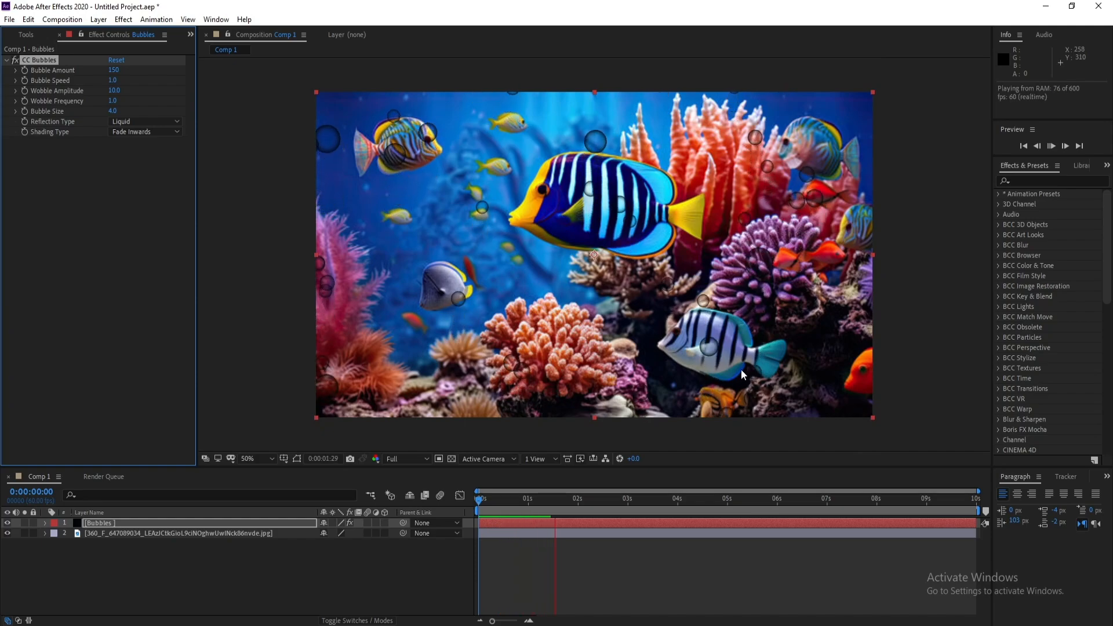
{"action": "key", "text": "slash"}
{"action": "left_click_drag", "start_coordinate": [957, 207], "coordinate": [744, 336]}
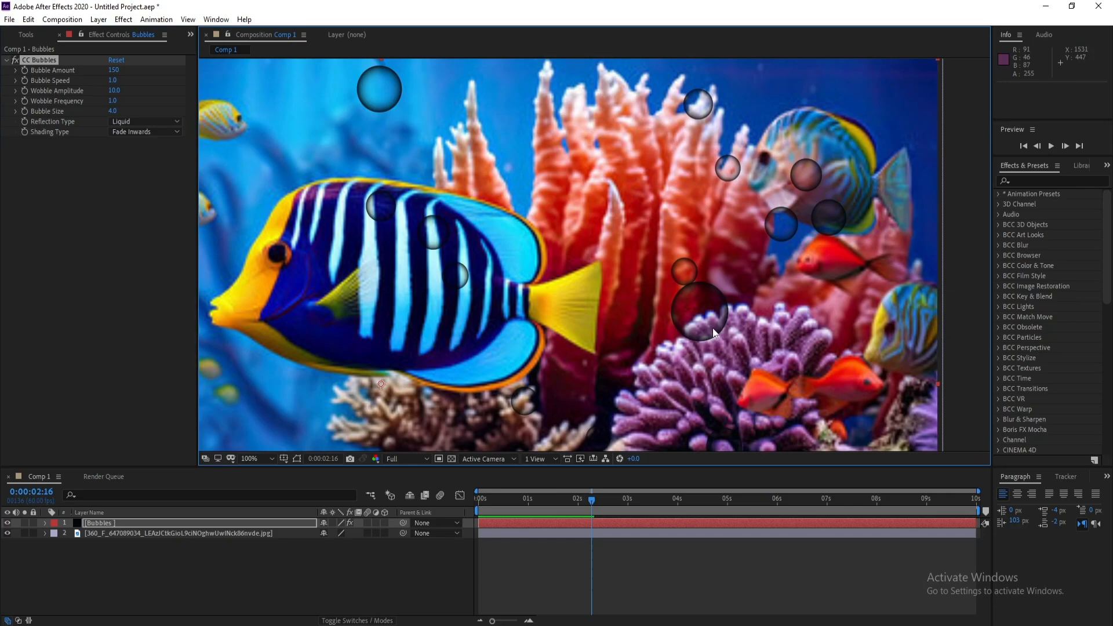
Step: Change the Bubbles solid's colour to bright blue in its solid settings
{"action": "left_click", "coordinate": [99, 19]}
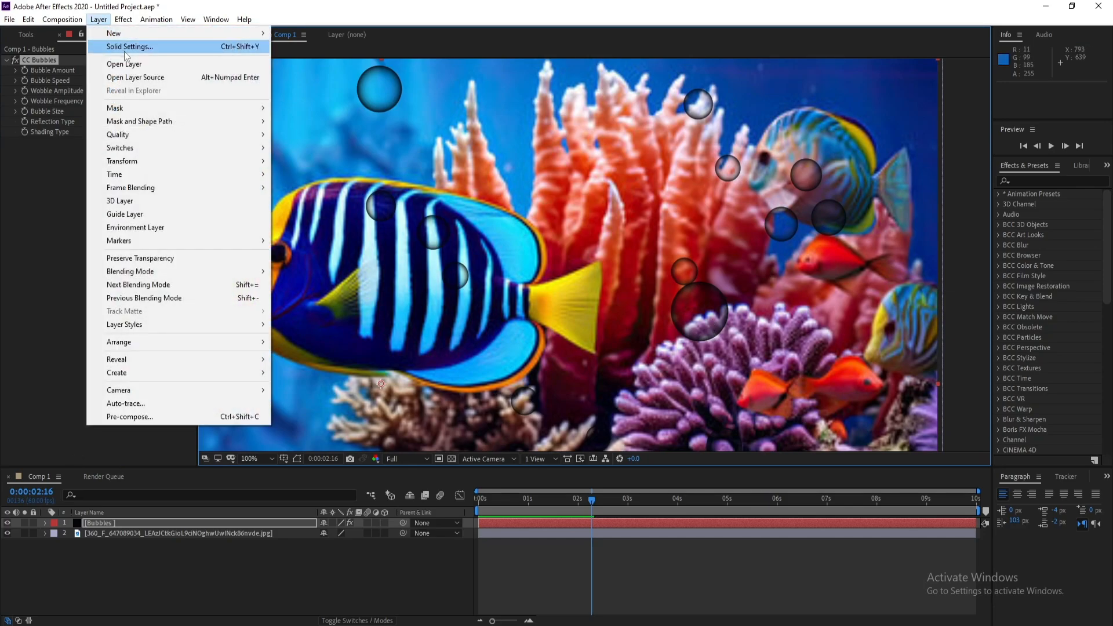
{"action": "left_click", "coordinate": [124, 47]}
{"action": "left_click_drag", "start_coordinate": [226, 112], "coordinate": [287, 115]}
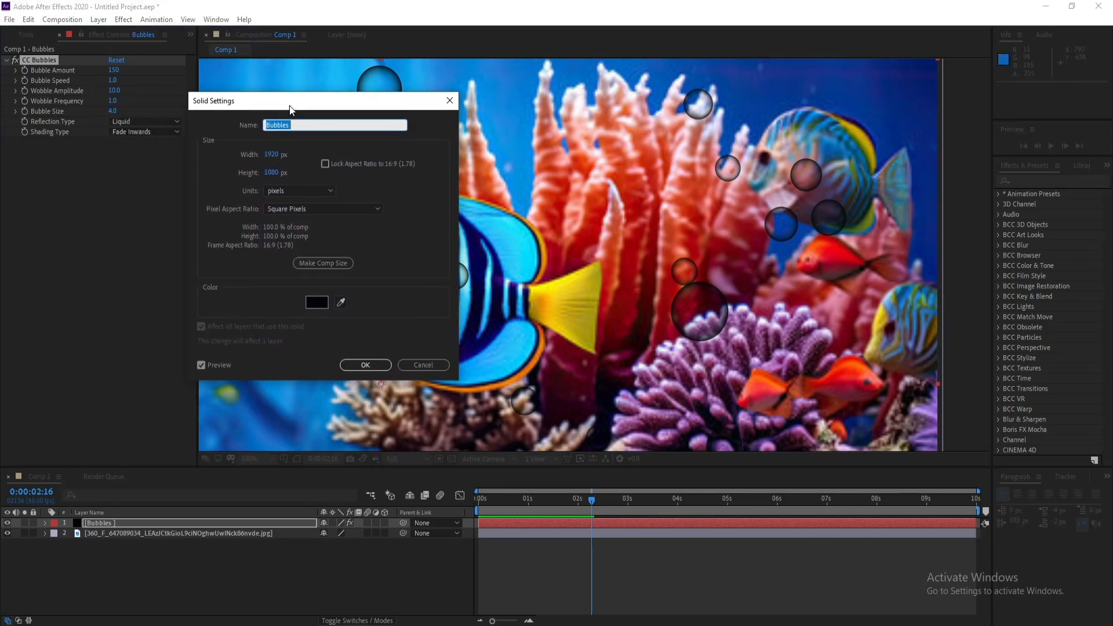
{"action": "left_click", "coordinate": [319, 305]}
{"action": "type", "text": "FF0096"}
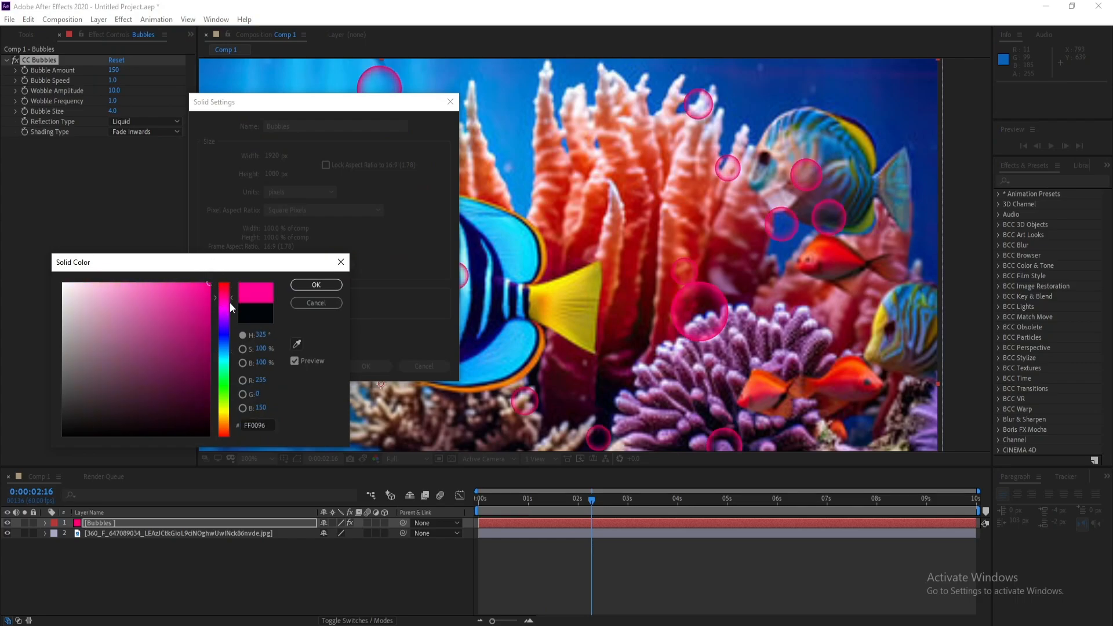
{"action": "left_click_drag", "start_coordinate": [230, 301], "coordinate": [230, 351]}
{"action": "left_click", "coordinate": [316, 285]}
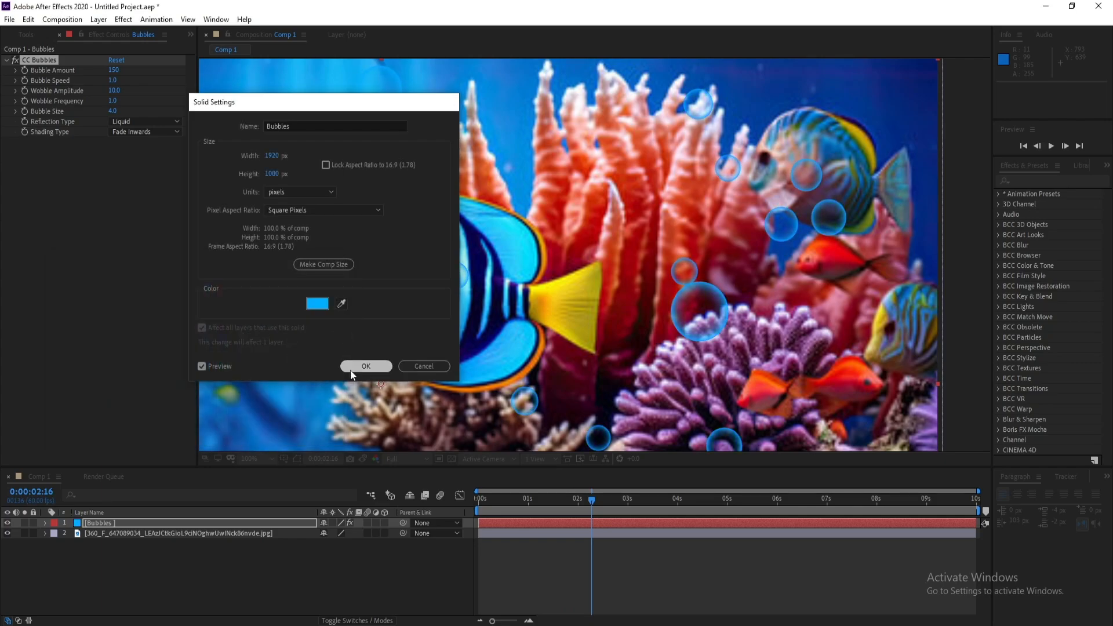
{"action": "left_click", "coordinate": [352, 366]}
Step: Preview the recoloured bubbles over the whole reef image and move the current time to 0:00:02:43
{"action": "scroll", "coordinate": [524, 331], "scroll_direction": "down", "scroll_amount": 2}
{"action": "left_click_drag", "start_coordinate": [428, 276], "coordinate": [449, 267]}
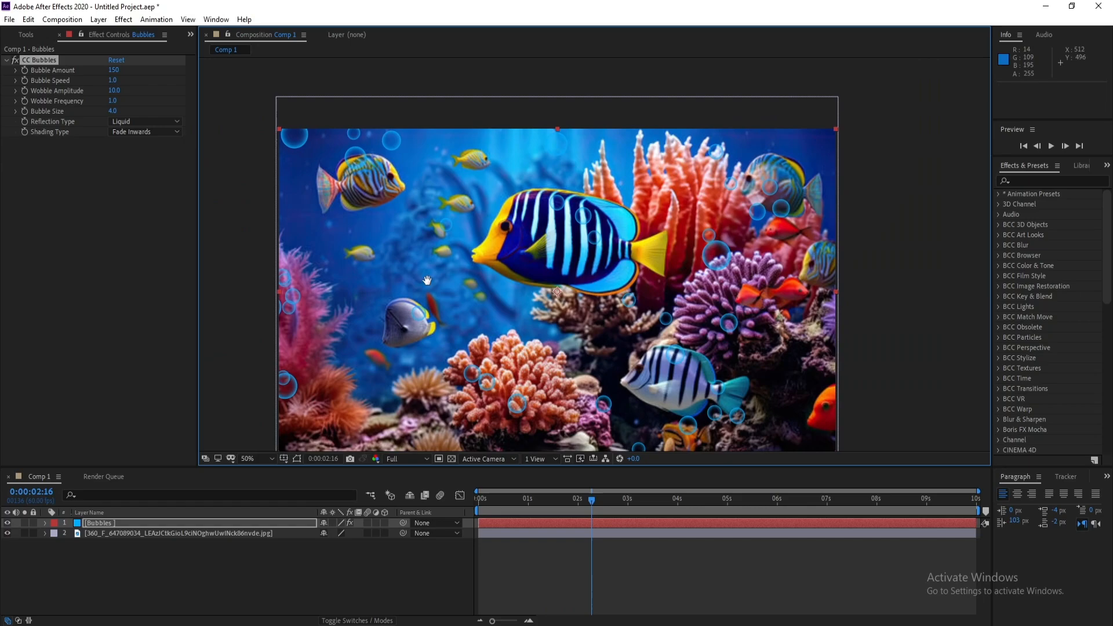
{"action": "key", "text": "space"}
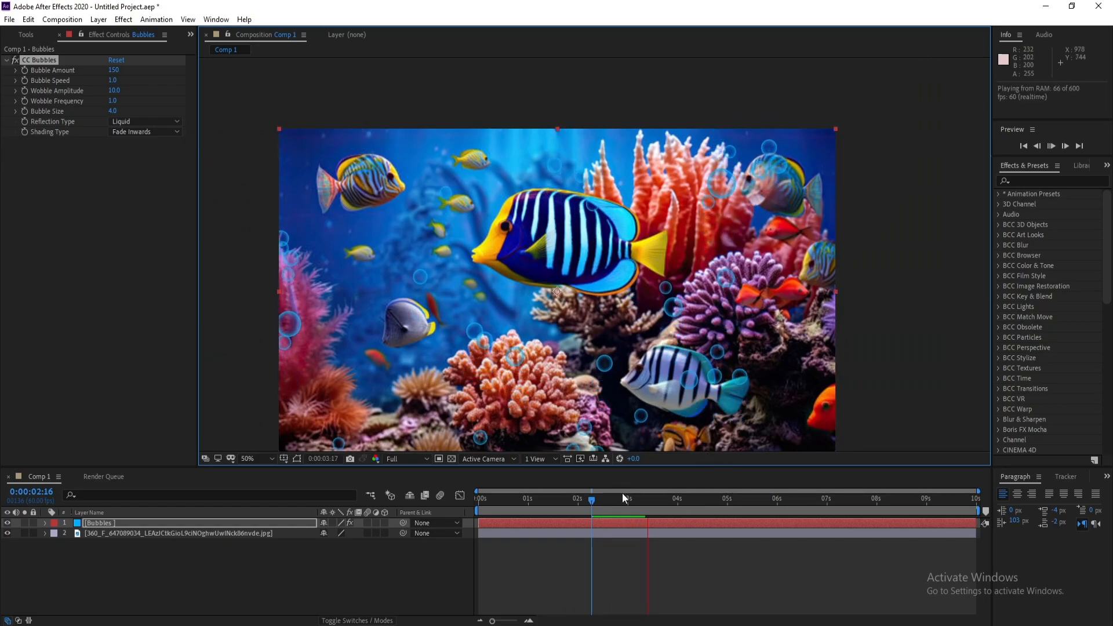
{"action": "left_click", "coordinate": [614, 497]}
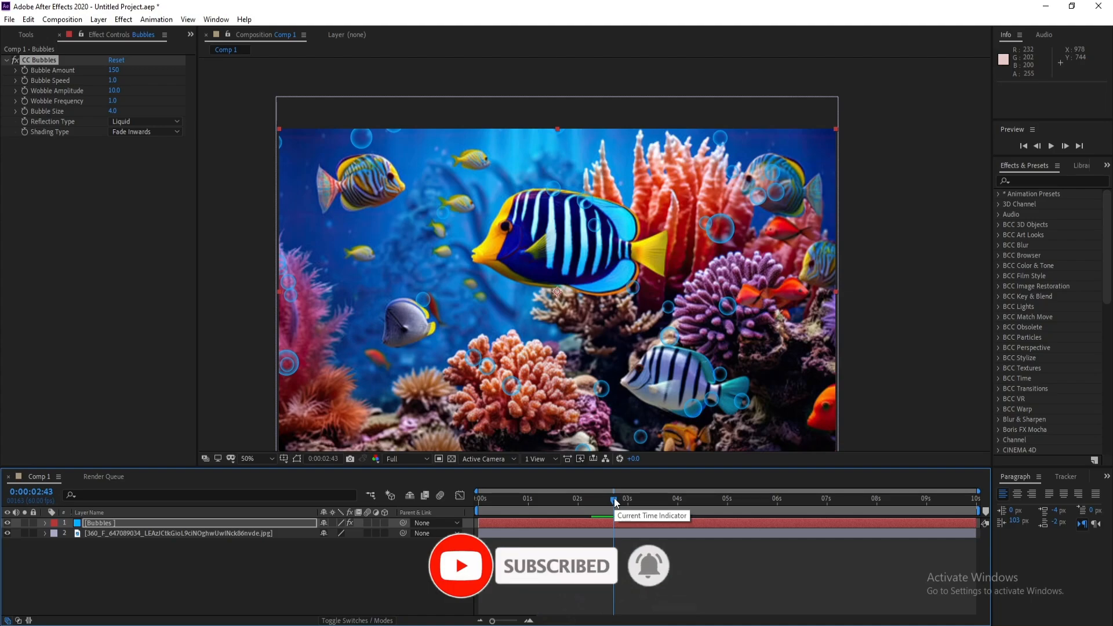
Step: Duplicate the reef image layer and hide the Bubbles layer
{"action": "left_click", "coordinate": [110, 522]}
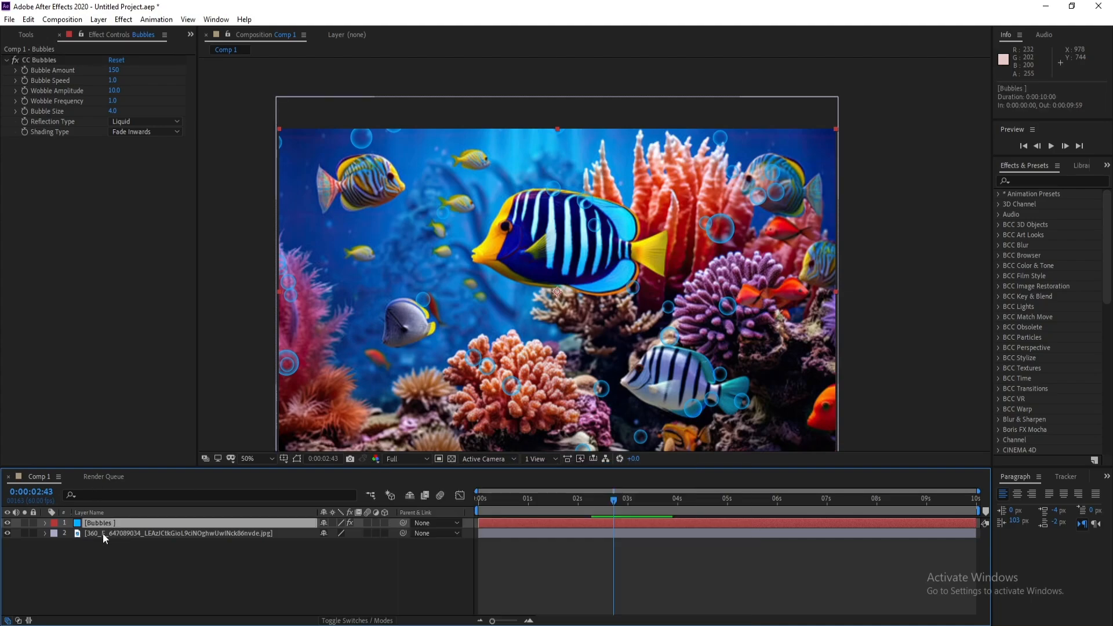
{"action": "left_click", "coordinate": [103, 533]}
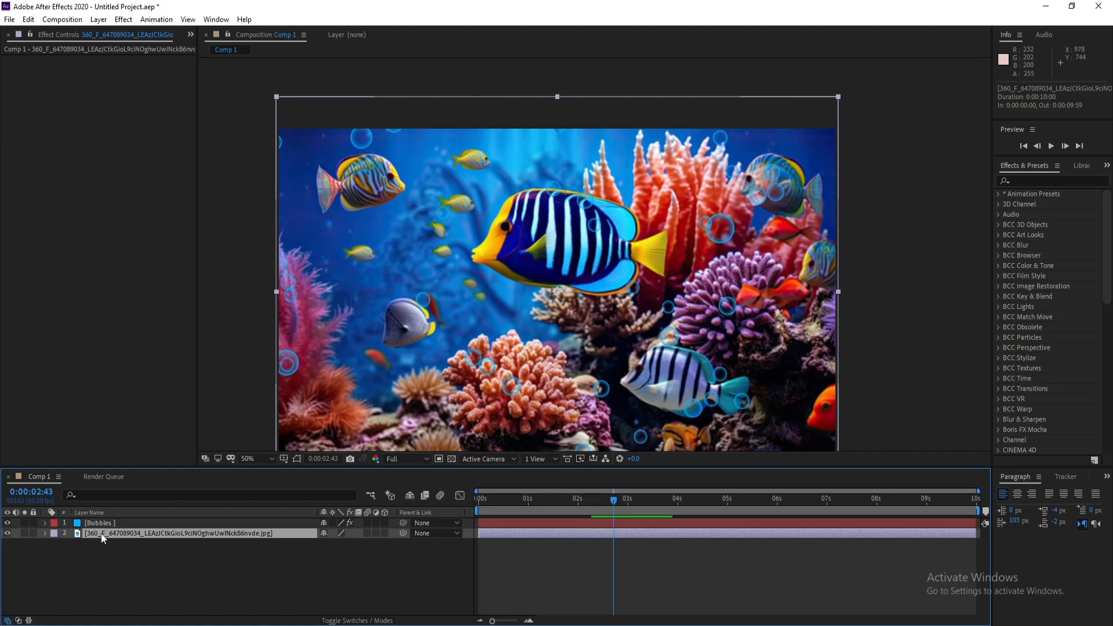
{"action": "key", "text": "ctrl+d"}
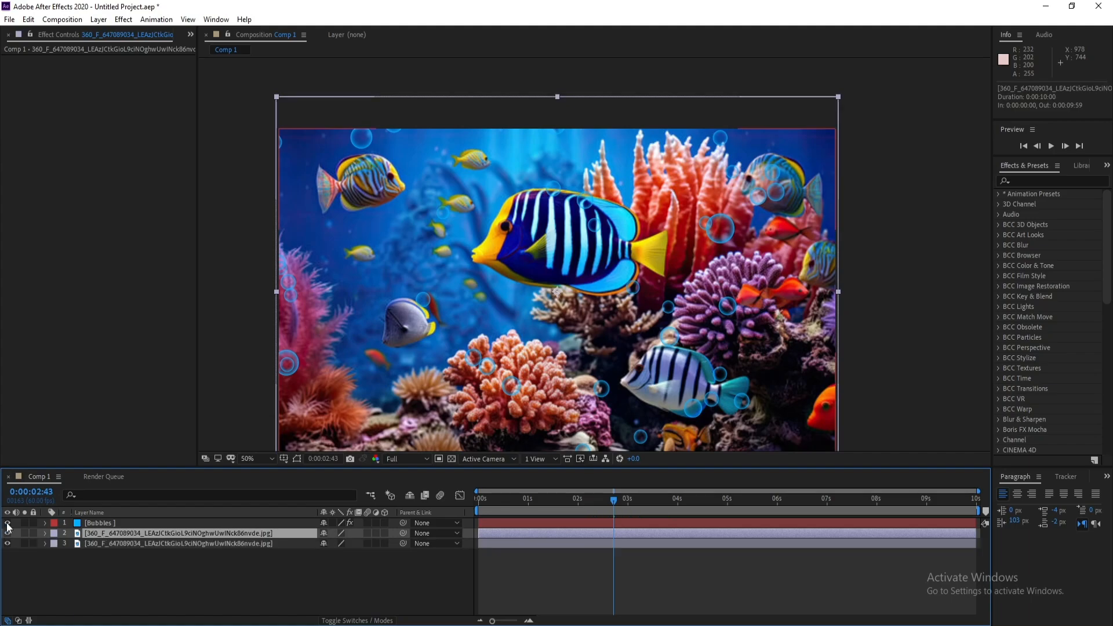
{"action": "left_click", "coordinate": [7, 523]}
Step: Apply CC Bubbles to the upper reef image layer, preview it, and move the current time to 0:00:03:39
{"action": "left_click", "coordinate": [89, 524]}
{"action": "left_click", "coordinate": [95, 531]}
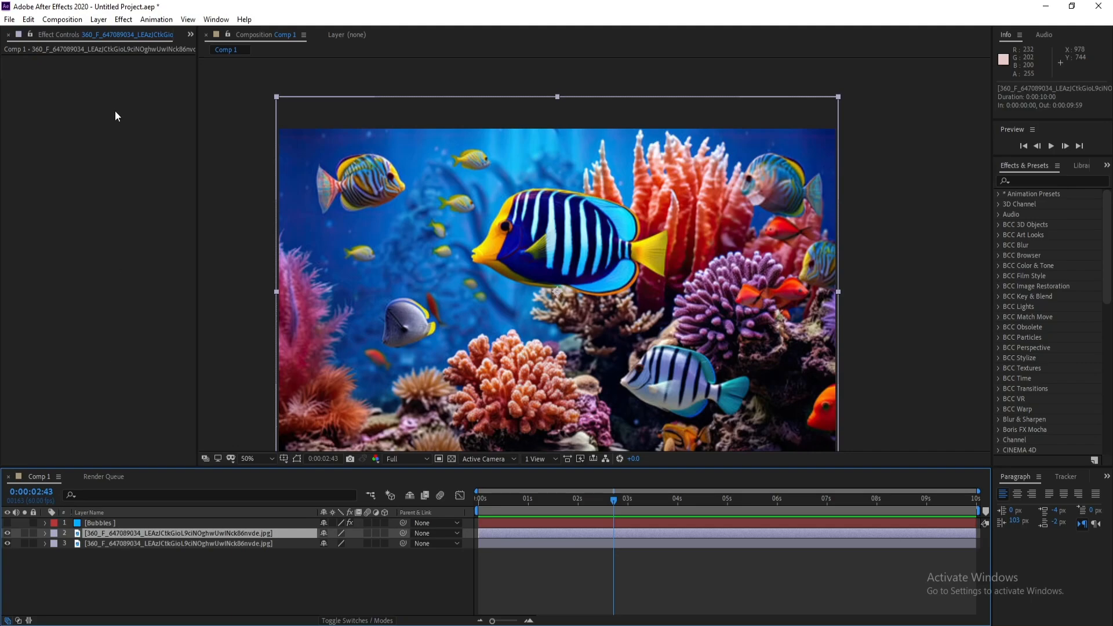
{"action": "left_click", "coordinate": [130, 22]}
{"action": "mouse_move", "coordinate": [307, 55]}
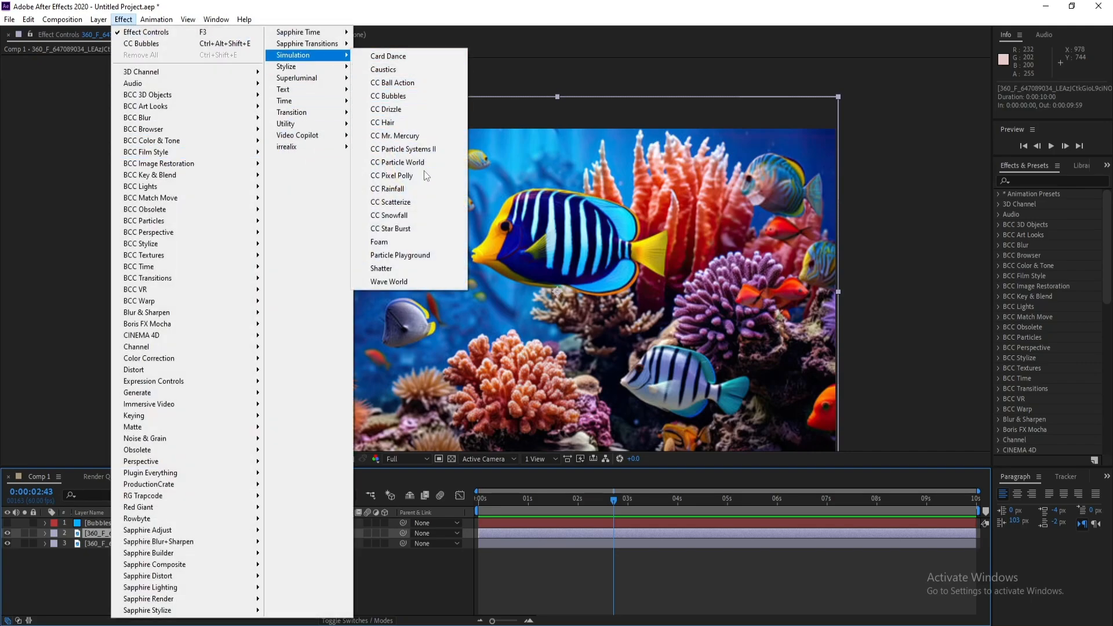
{"action": "left_click", "coordinate": [412, 95]}
{"action": "key", "text": "space"}
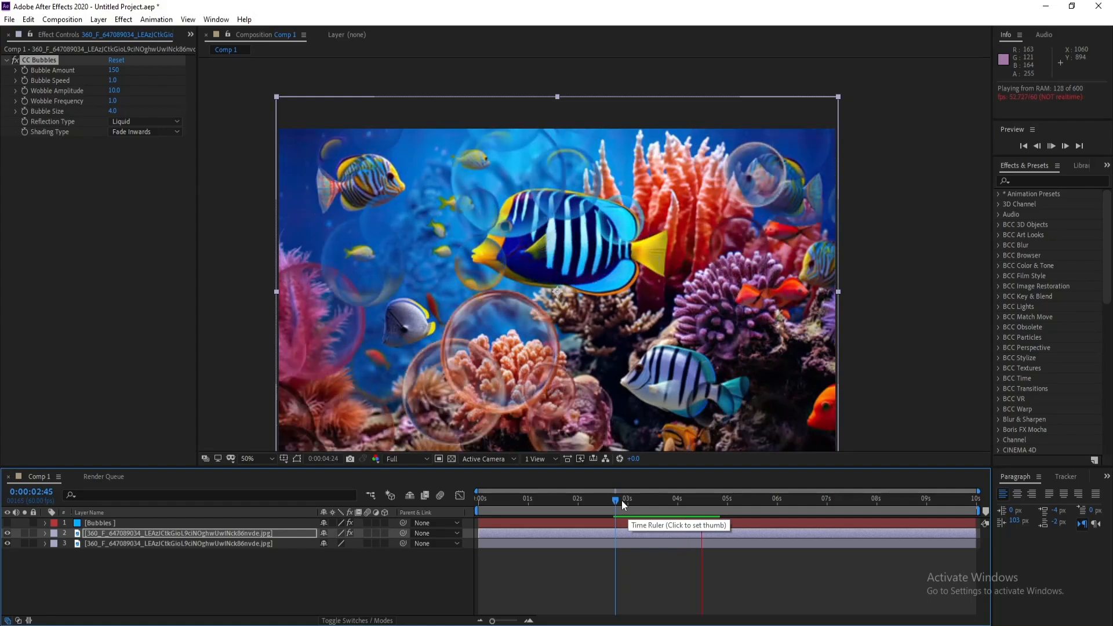
{"action": "left_click", "coordinate": [621, 500]}
{"action": "left_click_drag", "start_coordinate": [620, 500], "coordinate": [661, 509]}
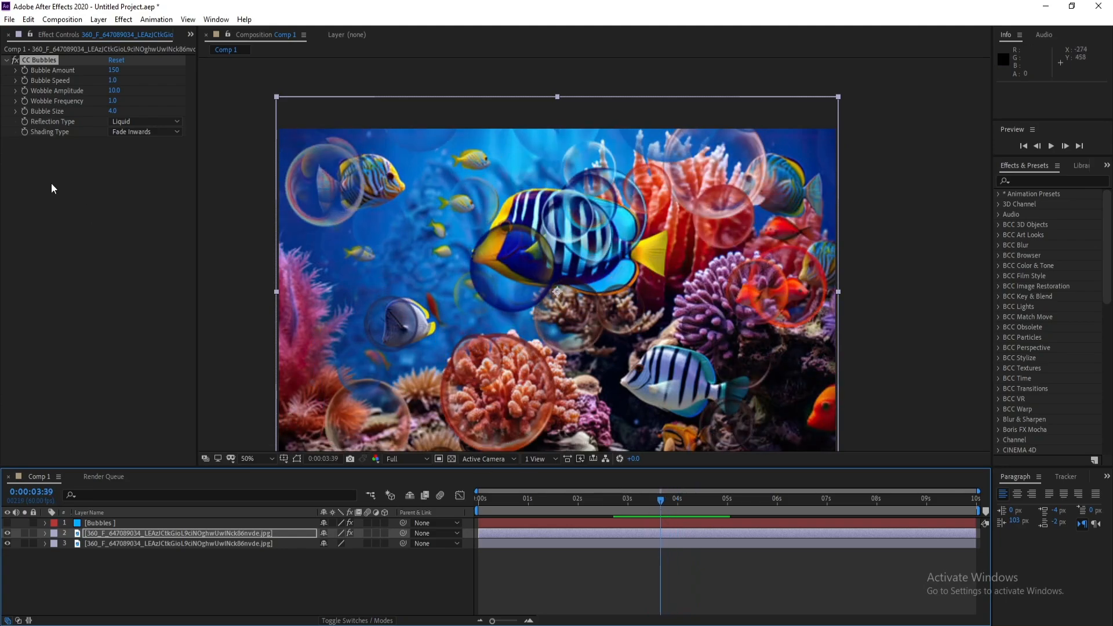
Step: Set the CC Bubbles Bubble Size on the upper reef image layer to 1.8 and preview the result
{"action": "left_click_drag", "start_coordinate": [114, 115], "coordinate": [50, 134]}
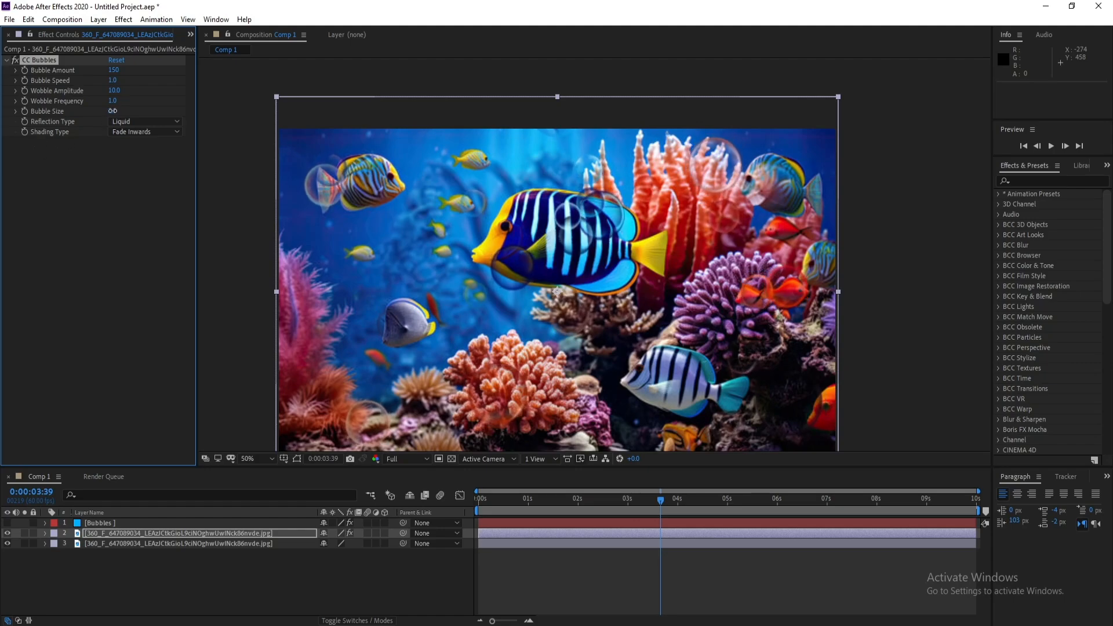
{"action": "mouse_move", "coordinate": [112, 111]}
{"action": "left_mouse_down"}
{"action": "mouse_move", "coordinate": [96, 116]}
{"action": "mouse_move", "coordinate": [110, 121]}
{"action": "left_mouse_up"}
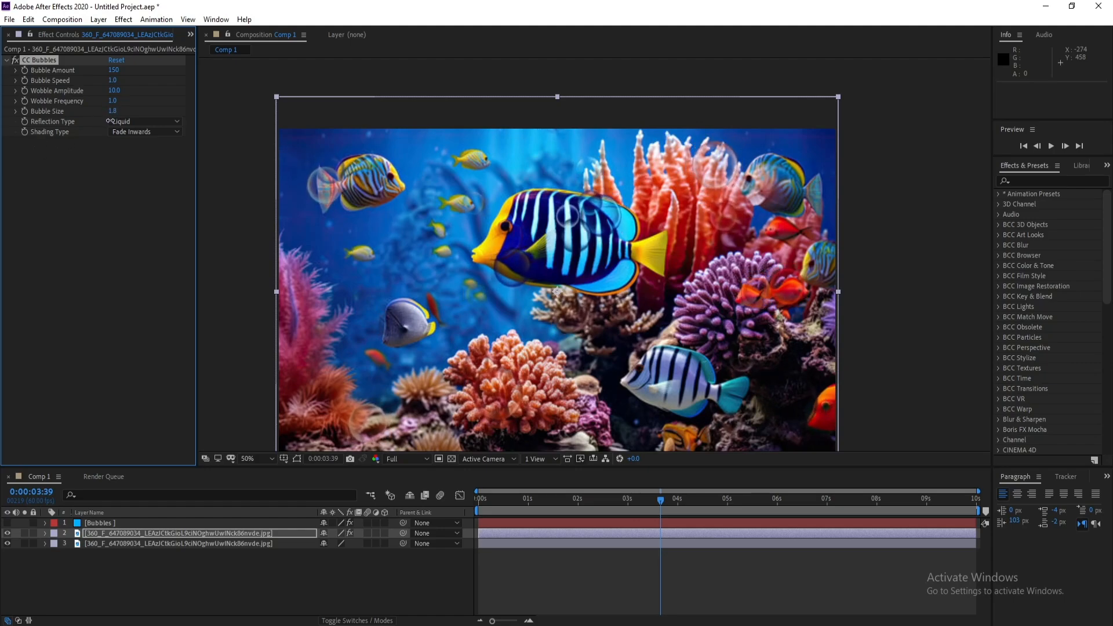
{"action": "key", "text": "space"}
{"action": "key", "text": "space"}
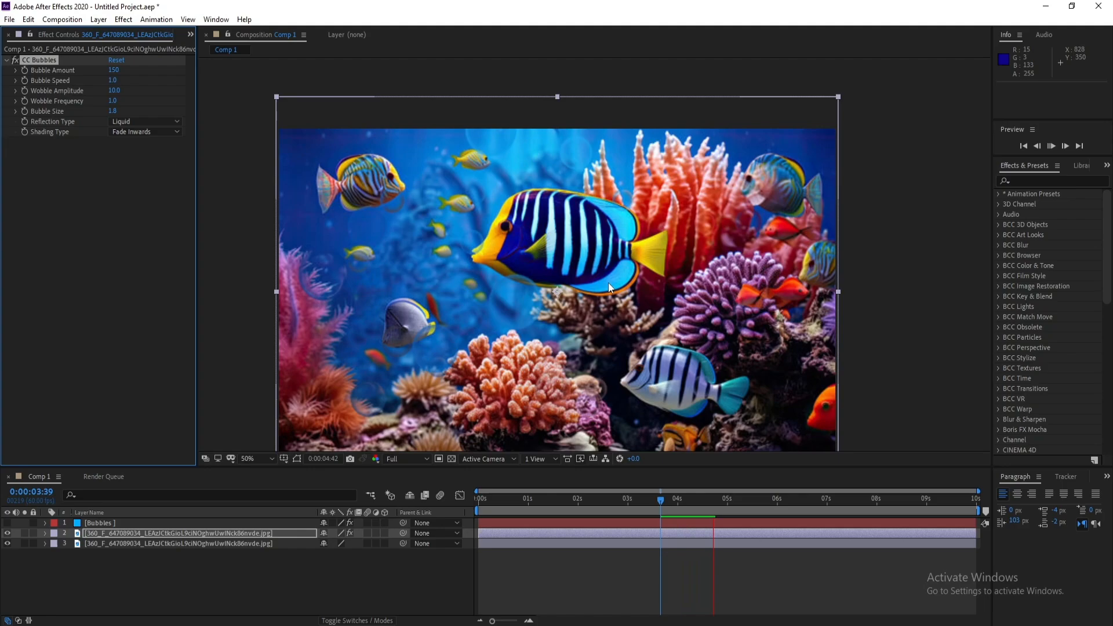
Step: Set the CC Bubbles Bubble Amount on the upper reef image layer to 258, preview it, and move the current time to 0:00:05:31
{"action": "left_click_drag", "start_coordinate": [114, 72], "coordinate": [171, 81]}
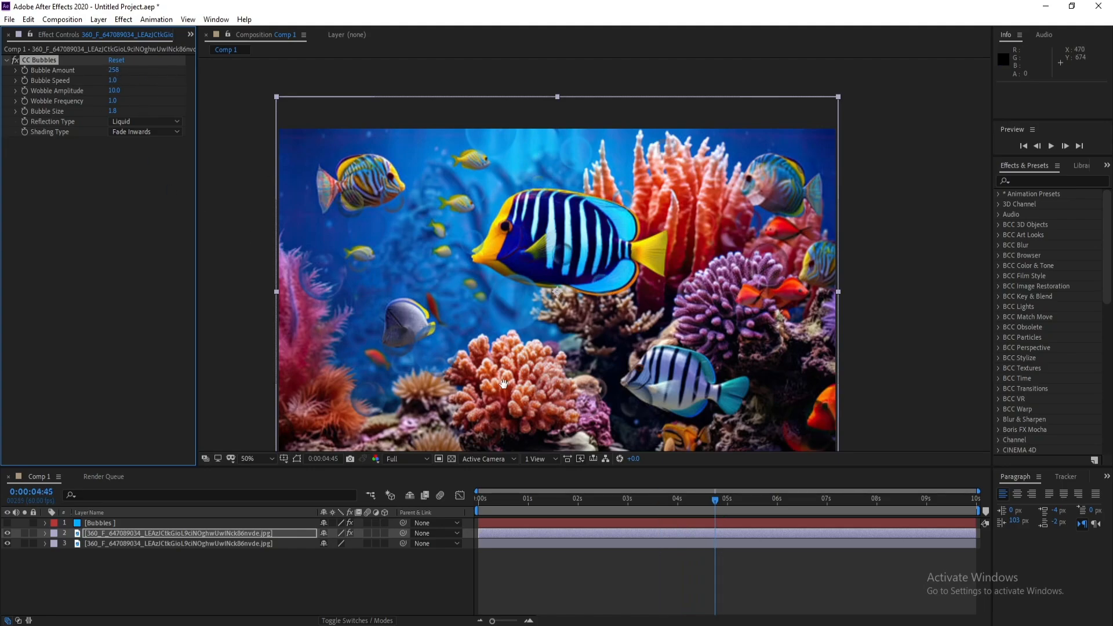
{"action": "key", "text": "space"}
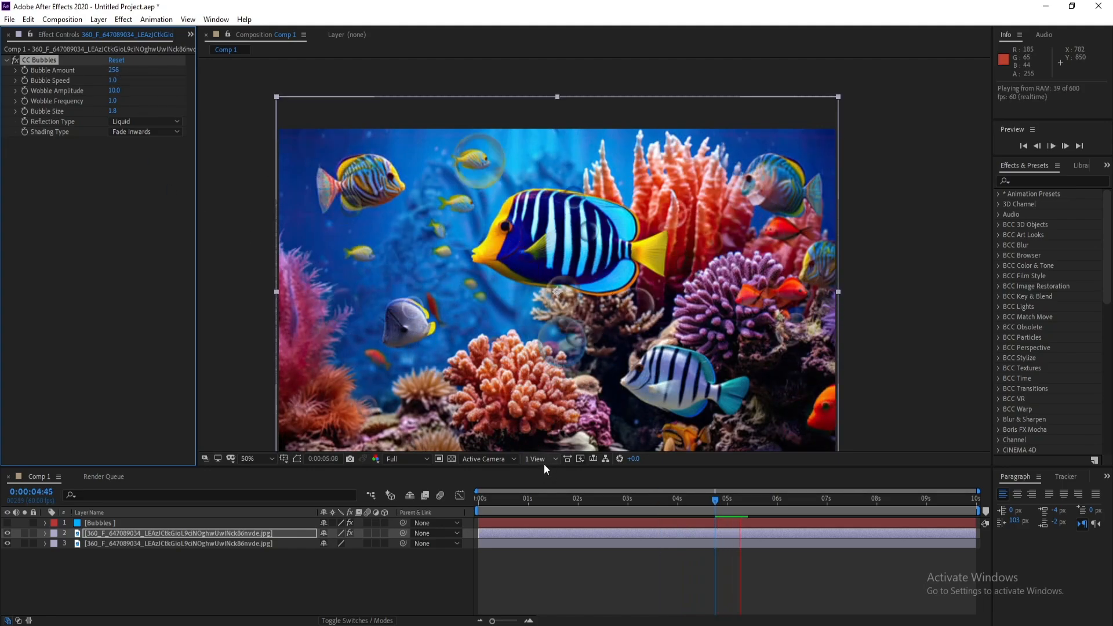
{"action": "left_click", "coordinate": [661, 503]}
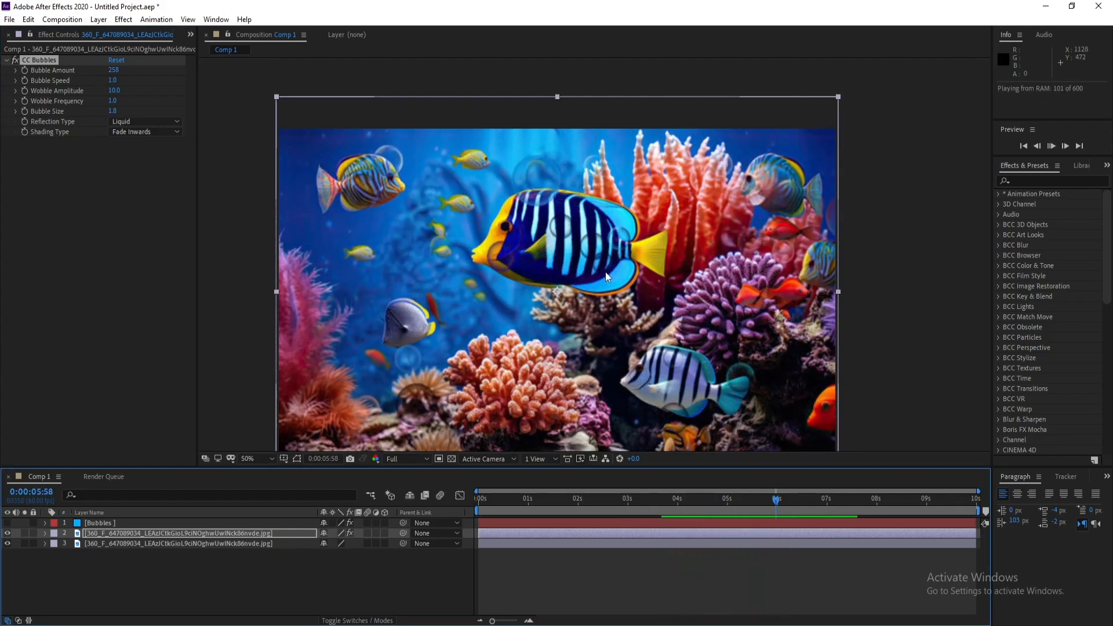
{"action": "left_click_drag", "start_coordinate": [732, 502], "coordinate": [754, 510]}
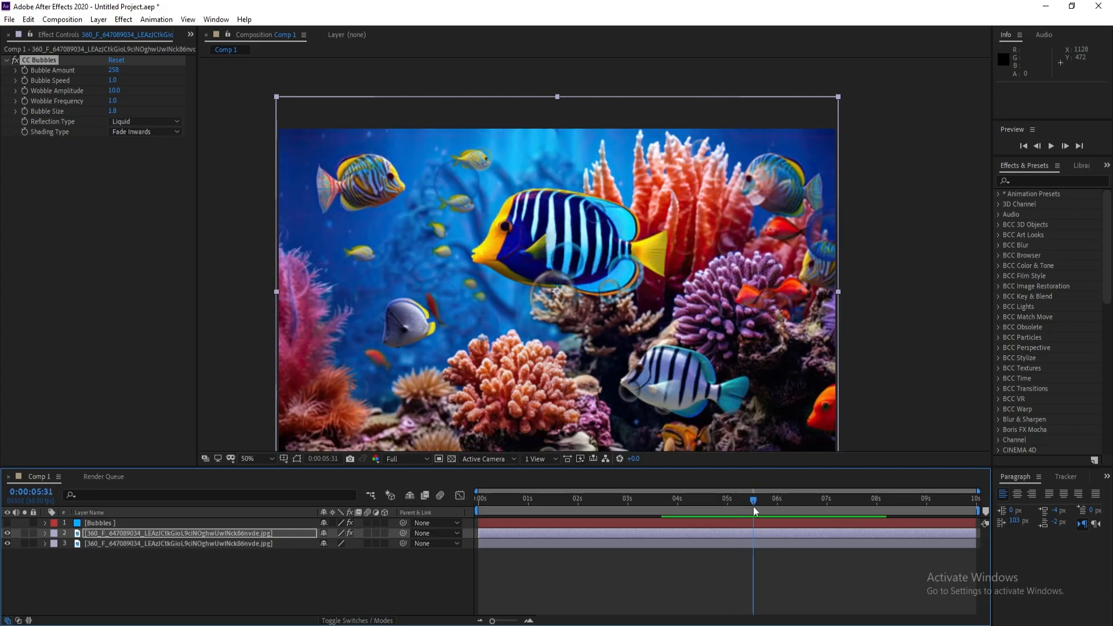
Step: Set the CC Bubbles Bubble Speed to 0.1, preview the slower bubbles, and move the current time to 0:00:06:00
{"action": "left_click_drag", "start_coordinate": [112, 86], "coordinate": [67, 93]}
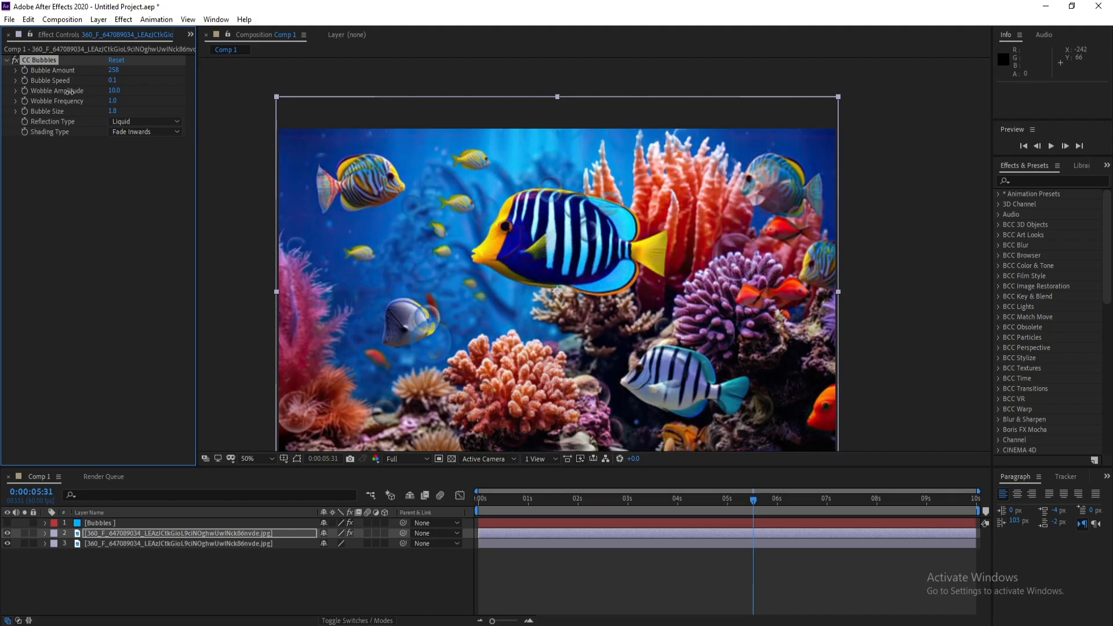
{"action": "key", "text": "space"}
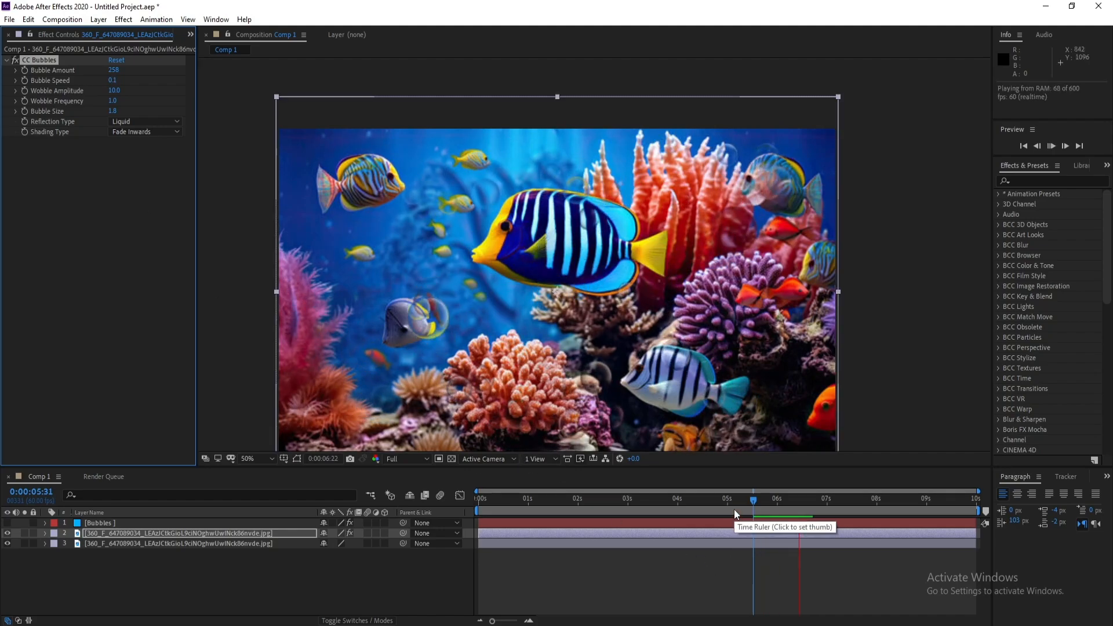
{"action": "key", "text": "space"}
{"action": "left_click_drag", "start_coordinate": [718, 505], "coordinate": [778, 508]}
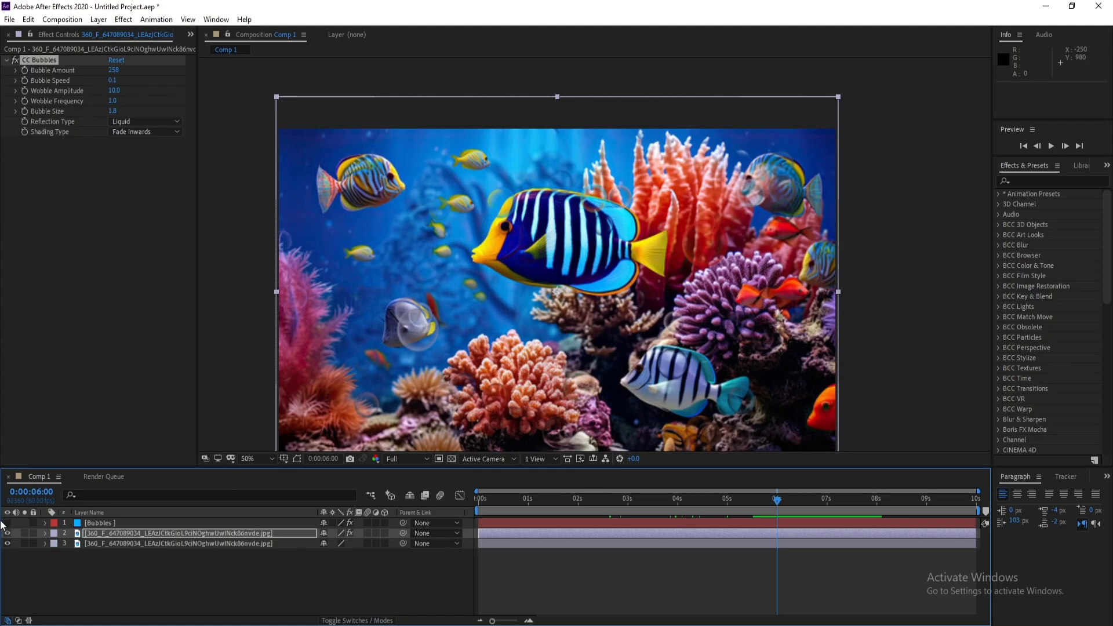
Step: Solo the upper reef image layer, set the Wobble Amplitude to 1.0, and preview the bubbles alone
{"action": "left_click", "coordinate": [25, 534]}
{"action": "left_click_drag", "start_coordinate": [116, 91], "coordinate": [77, 108]}
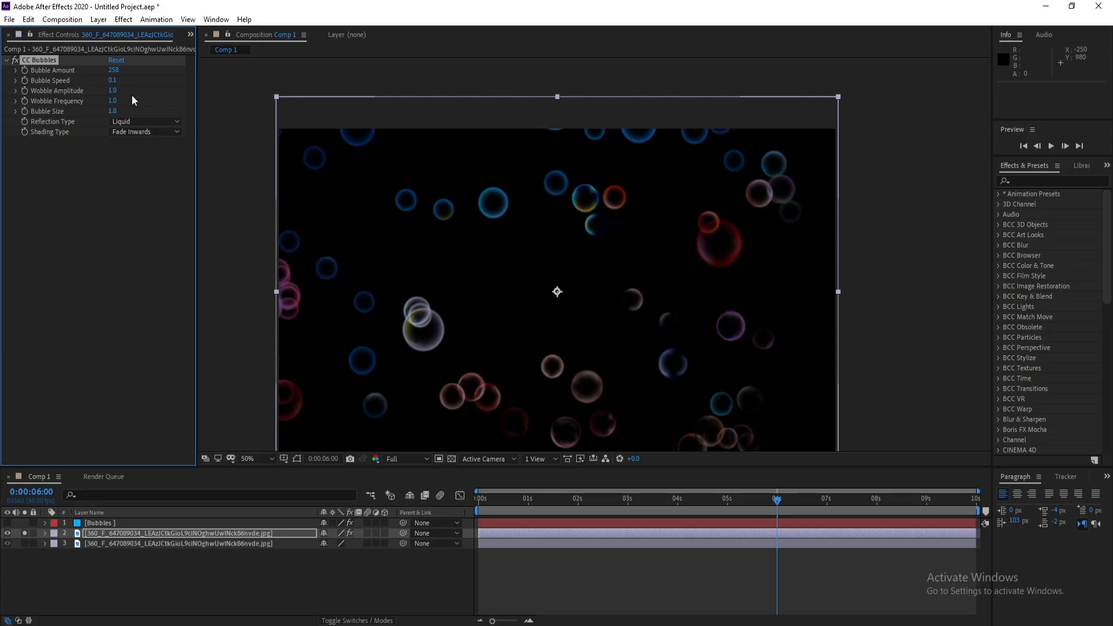
{"action": "left_click", "coordinate": [704, 507]}
{"action": "key", "text": "space"}
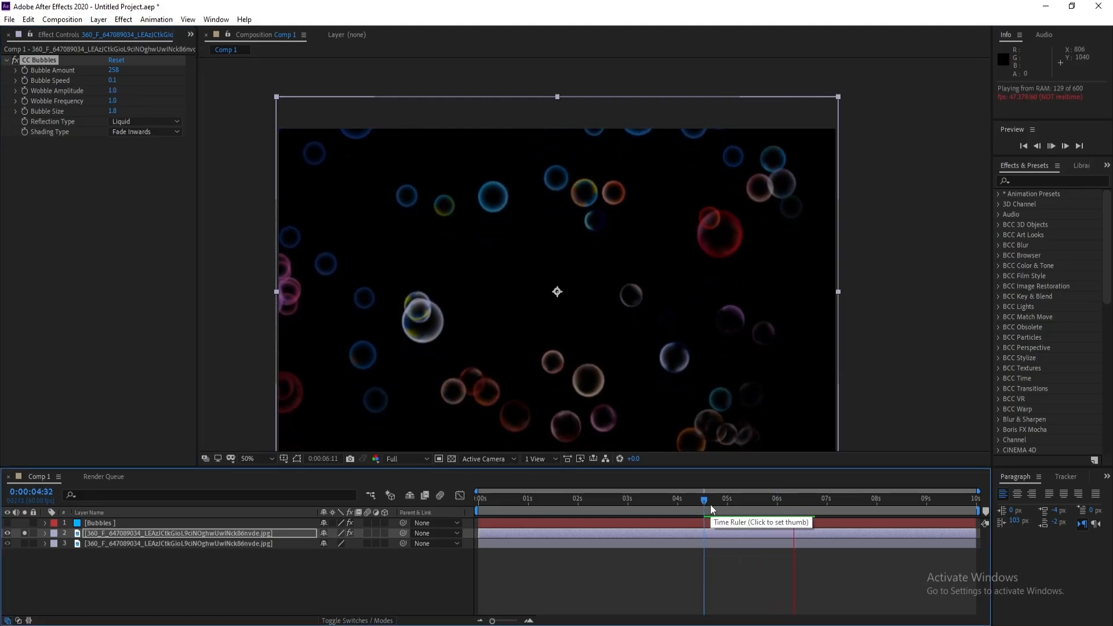
{"action": "left_click", "coordinate": [711, 503]}
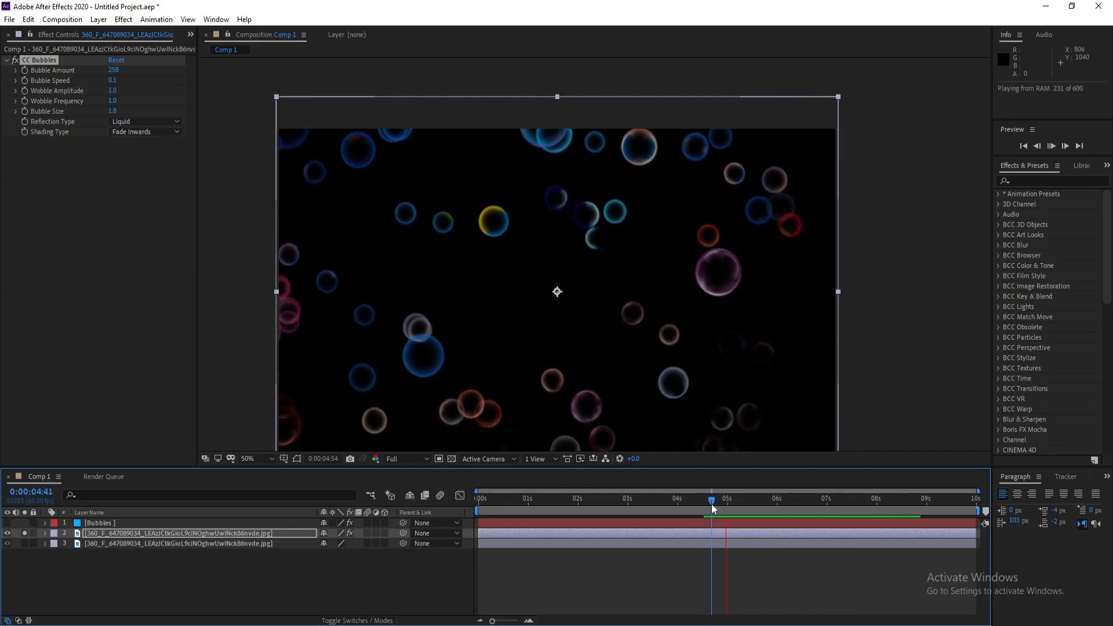
{"action": "key", "text": "space"}
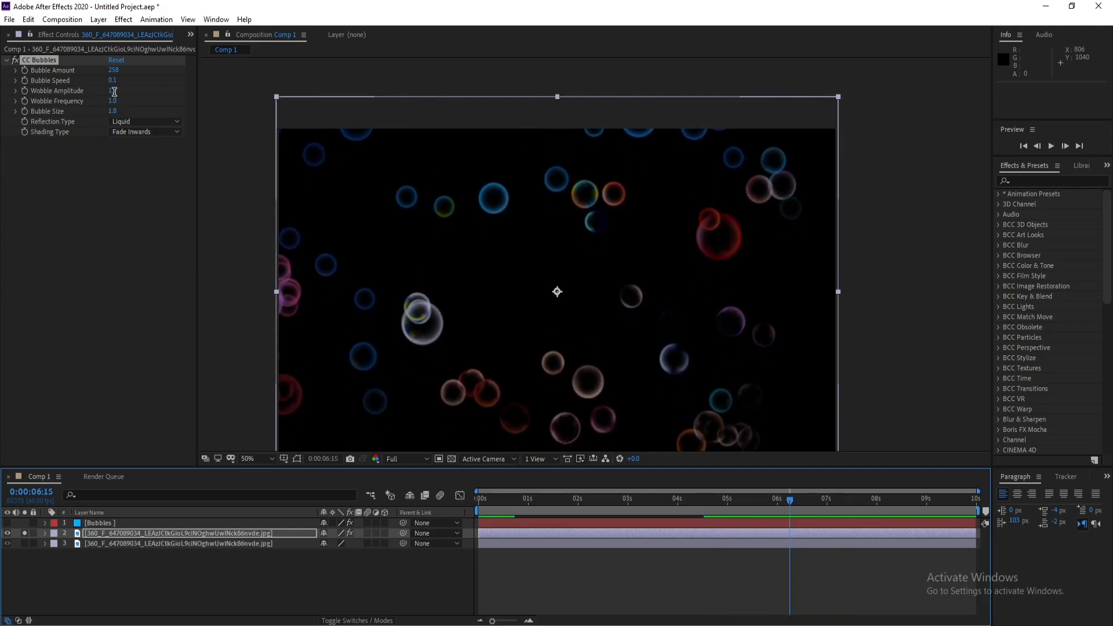
Step: Set the CC Bubbles Wobble Amplitude to 0.0 and preview the bubble motion
{"action": "left_click", "coordinate": [114, 91]}
{"action": "key", "text": "Return"}
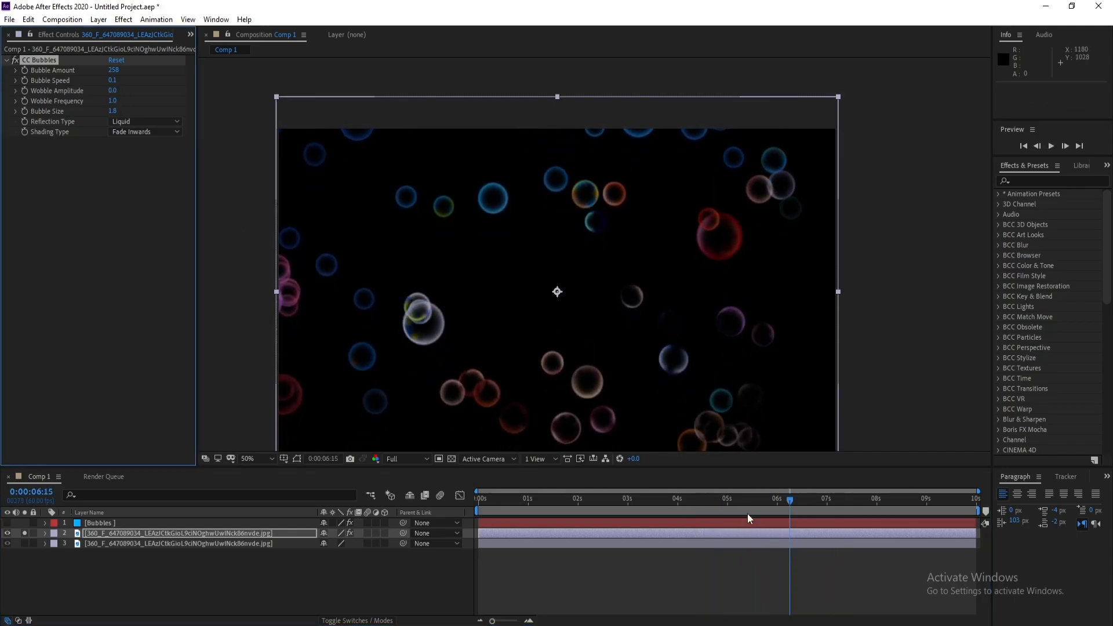
{"action": "key", "text": "space"}
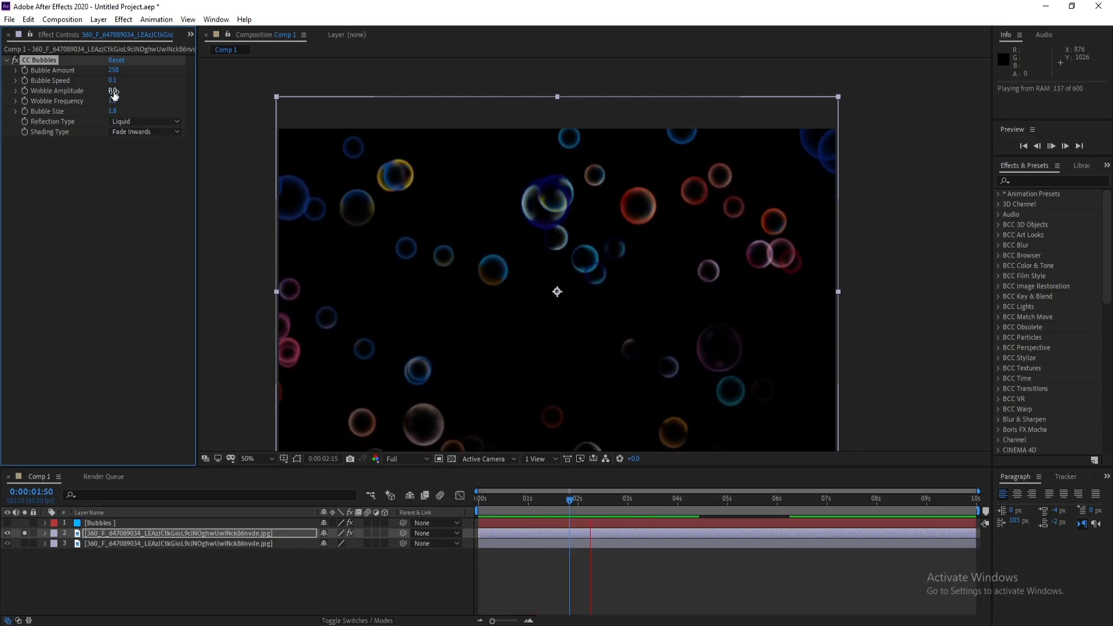
{"action": "key", "text": "space"}
{"action": "left_click_drag", "start_coordinate": [118, 91], "coordinate": [116, 93]}
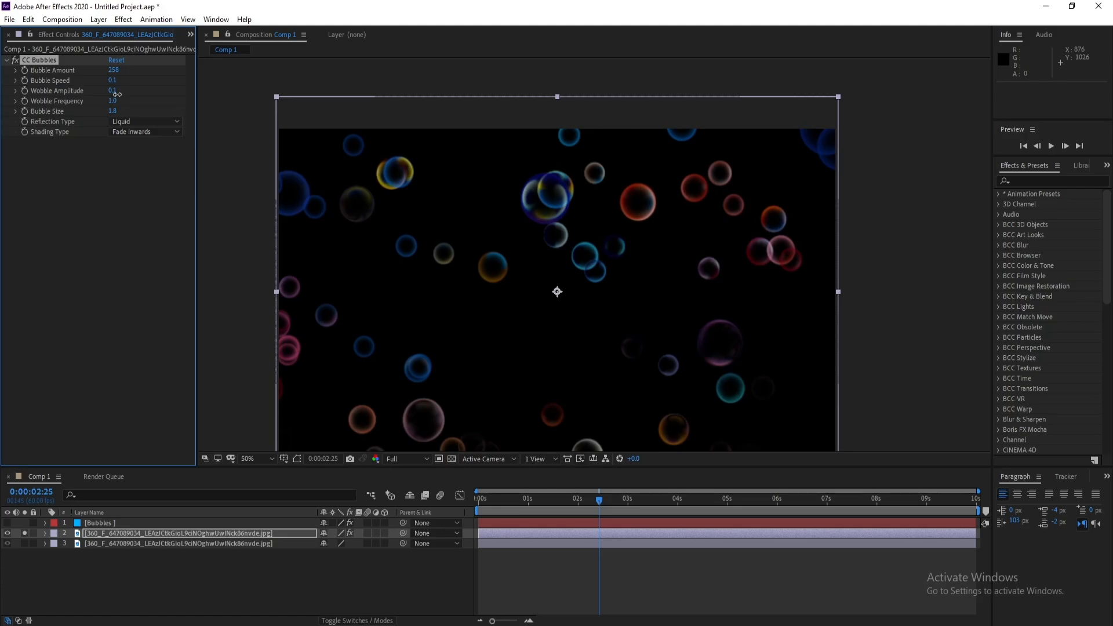
{"action": "left_click_drag", "start_coordinate": [119, 96], "coordinate": [114, 97]}
{"action": "key", "text": "space"}
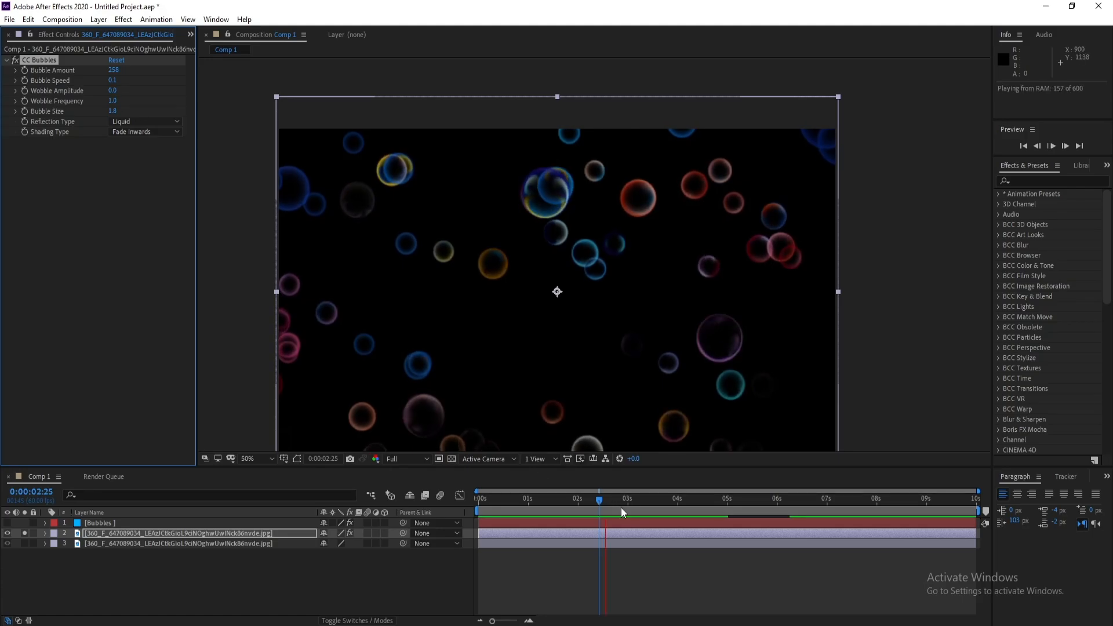
{"action": "key", "text": "space"}
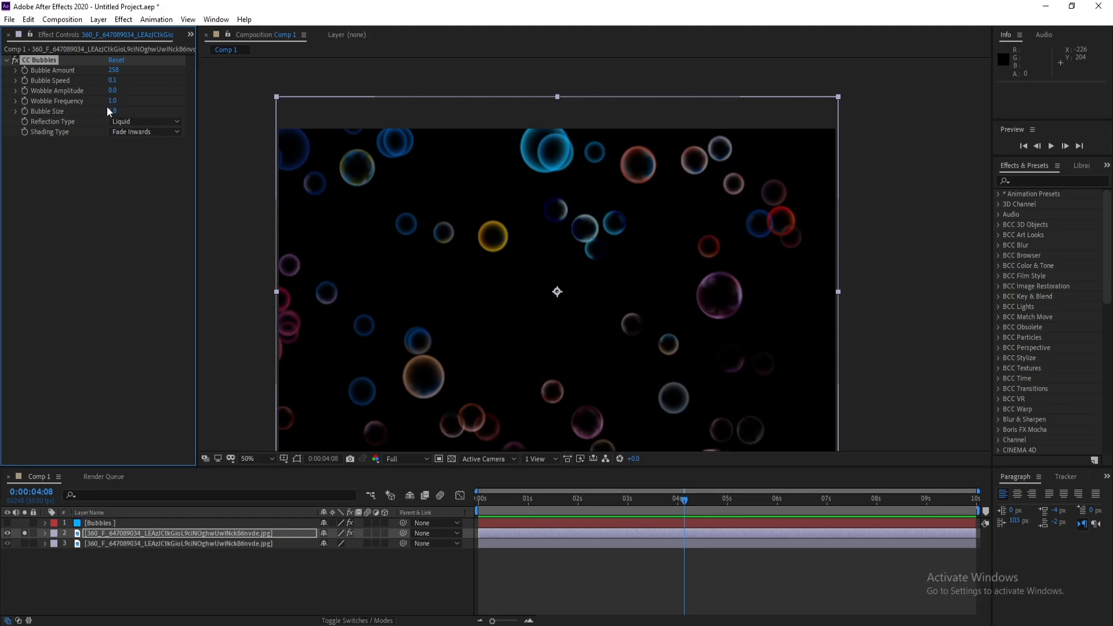
Step: Set the Wobble Frequency to 1.0 and the Wobble Amplitude to 0.2, and preview the bubble motion
{"action": "left_click_drag", "start_coordinate": [112, 101], "coordinate": [106, 105]}
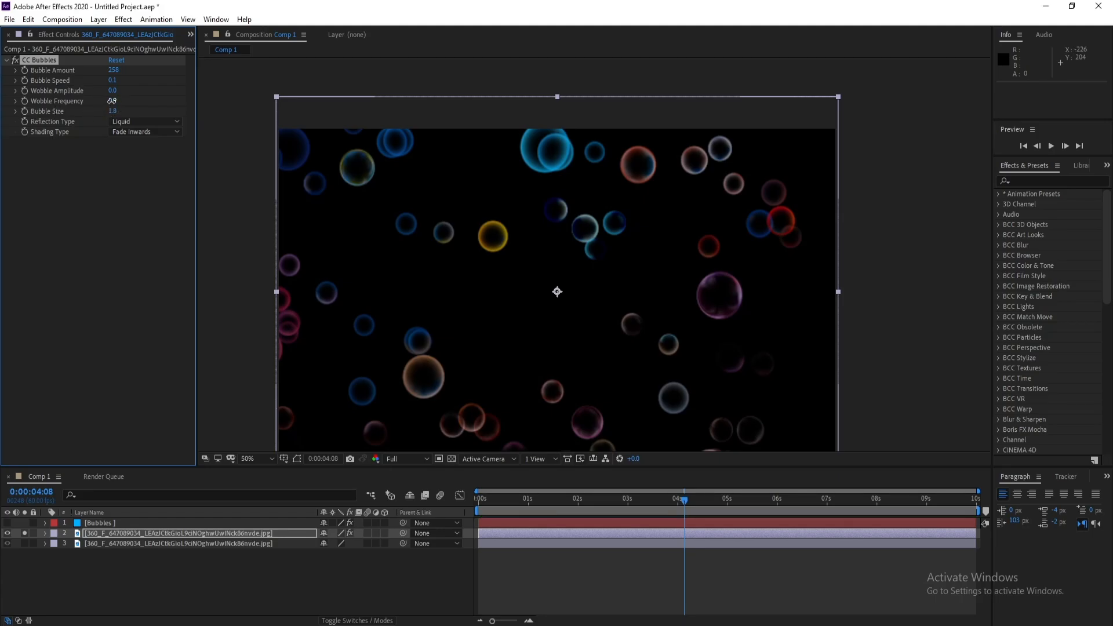
{"action": "left_click", "coordinate": [112, 101]}
{"action": "type", "text": "1"}
{"action": "key", "text": "Return"}
{"action": "left_click", "coordinate": [113, 90]}
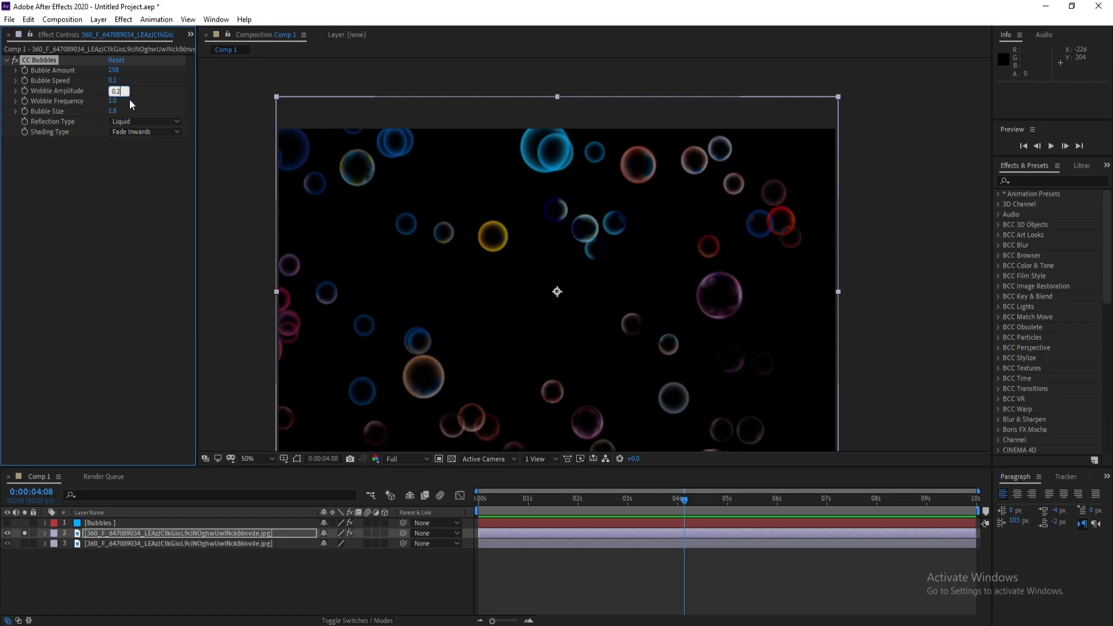
{"action": "type", "text": "0.2"}
{"action": "key", "text": "Return"}
{"action": "key", "text": "space"}
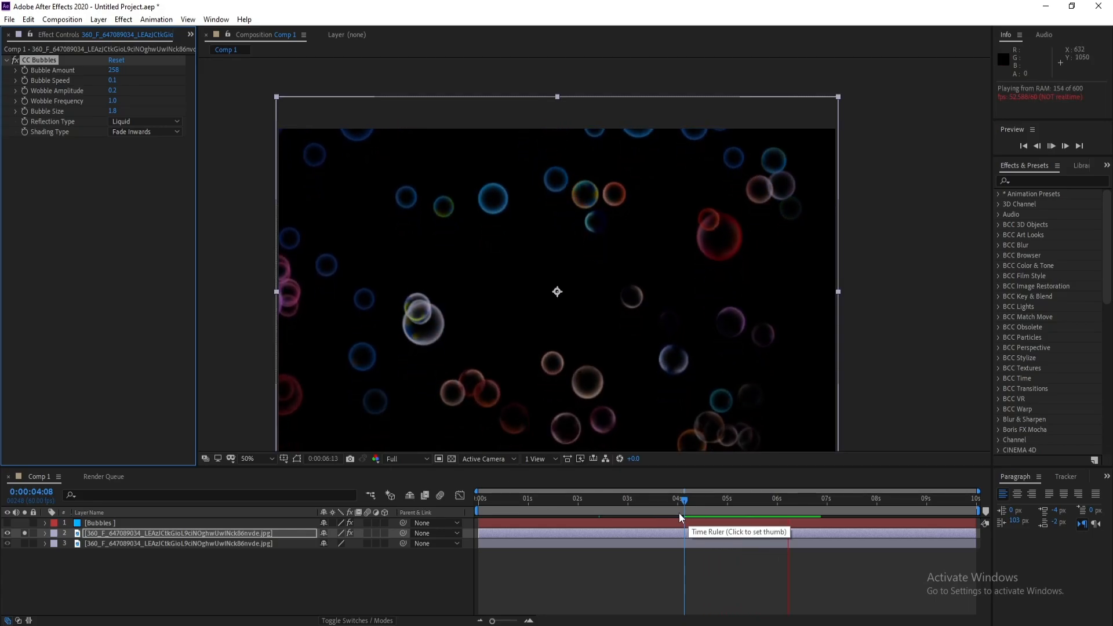
{"action": "left_click", "coordinate": [679, 512]}
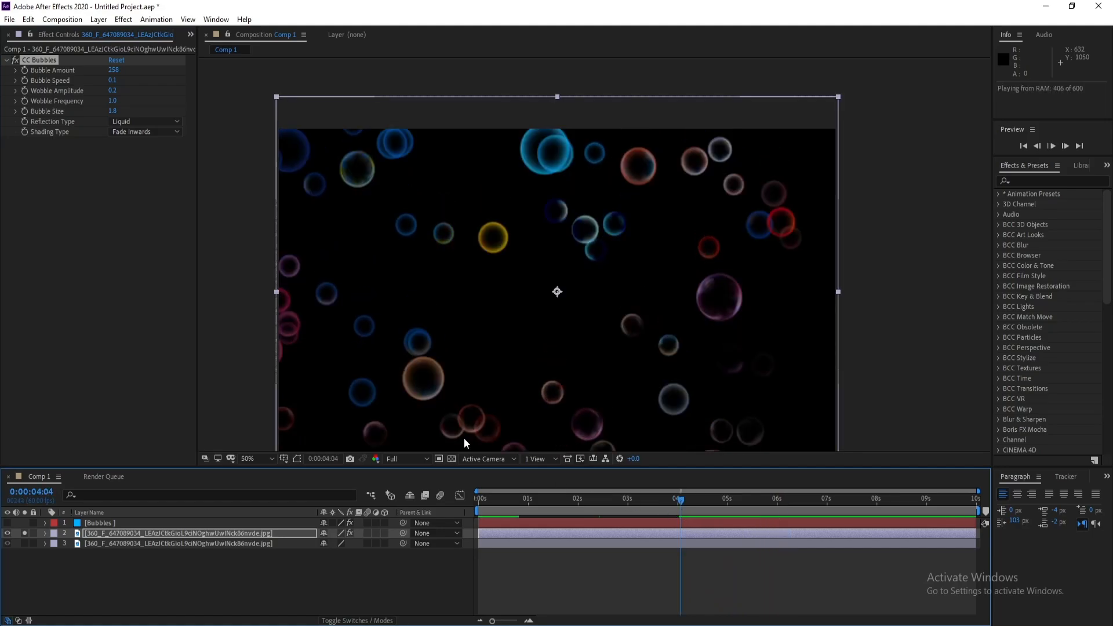
{"action": "key", "text": "space"}
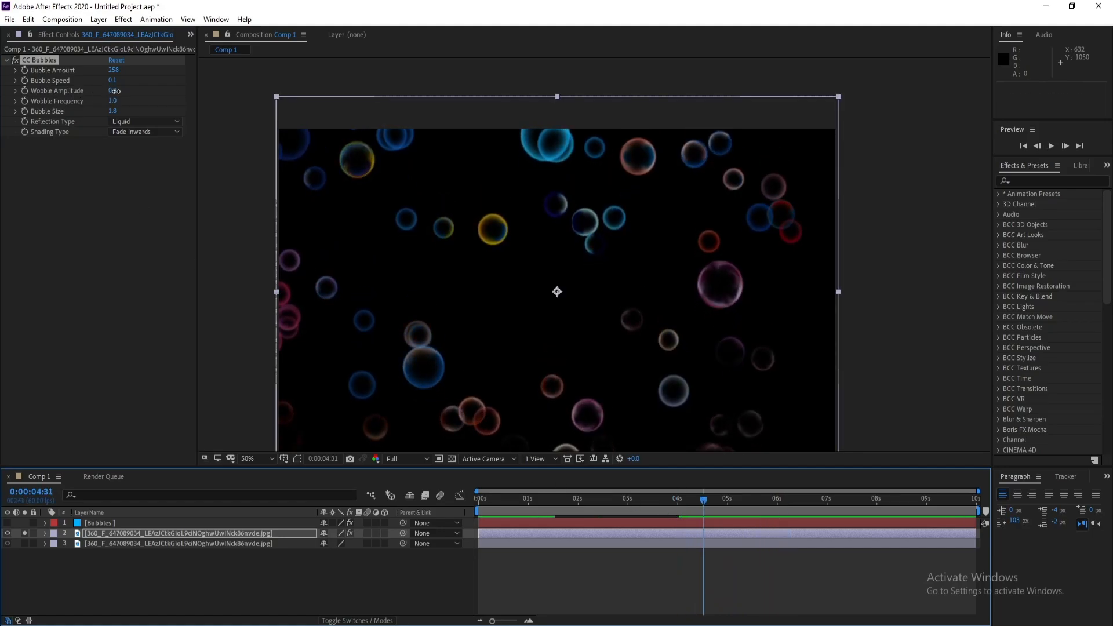
Step: Set the CC Bubbles Wobble Amplitude to 0.5 and preview the soloed bubbles
{"action": "left_click_drag", "start_coordinate": [117, 91], "coordinate": [112, 91]}
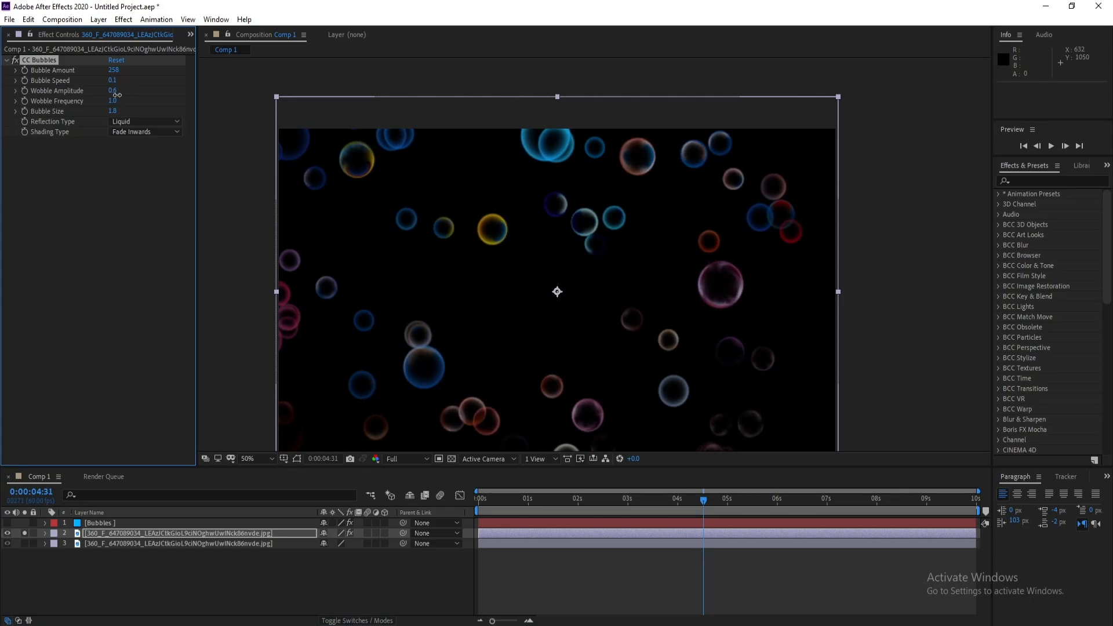
{"action": "left_click_drag", "start_coordinate": [116, 95], "coordinate": [118, 95]}
{"action": "key", "text": "space"}
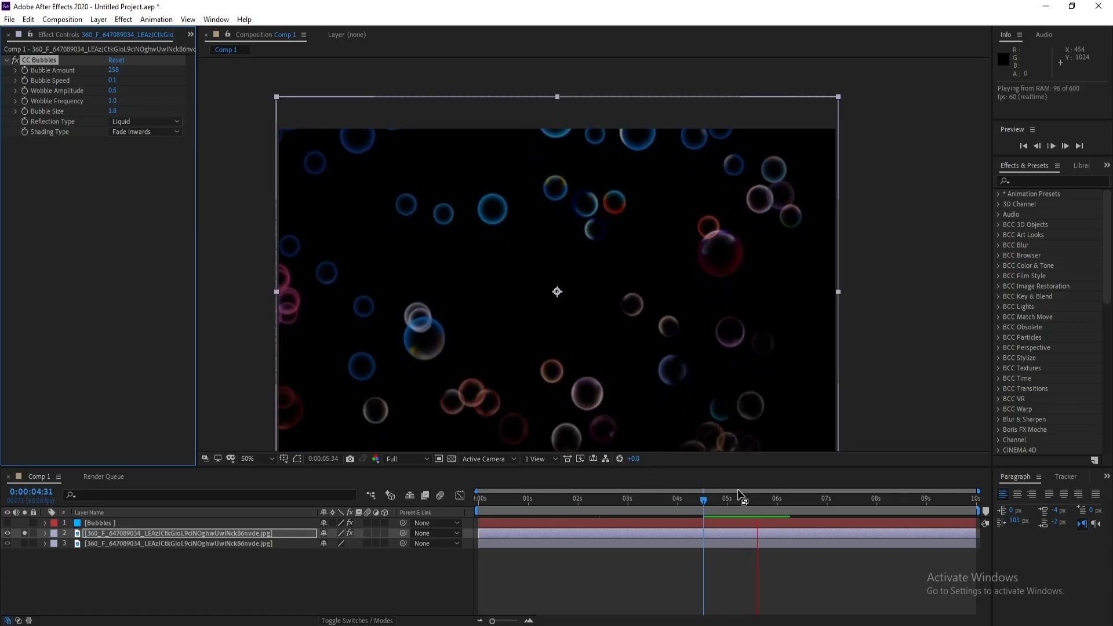
Step: Turn off solo for the upper reef image layer and preview the composition from 0:00:00:00
{"action": "left_click_drag", "start_coordinate": [706, 499], "coordinate": [461, 538]}
{"action": "left_click", "coordinate": [25, 533]}
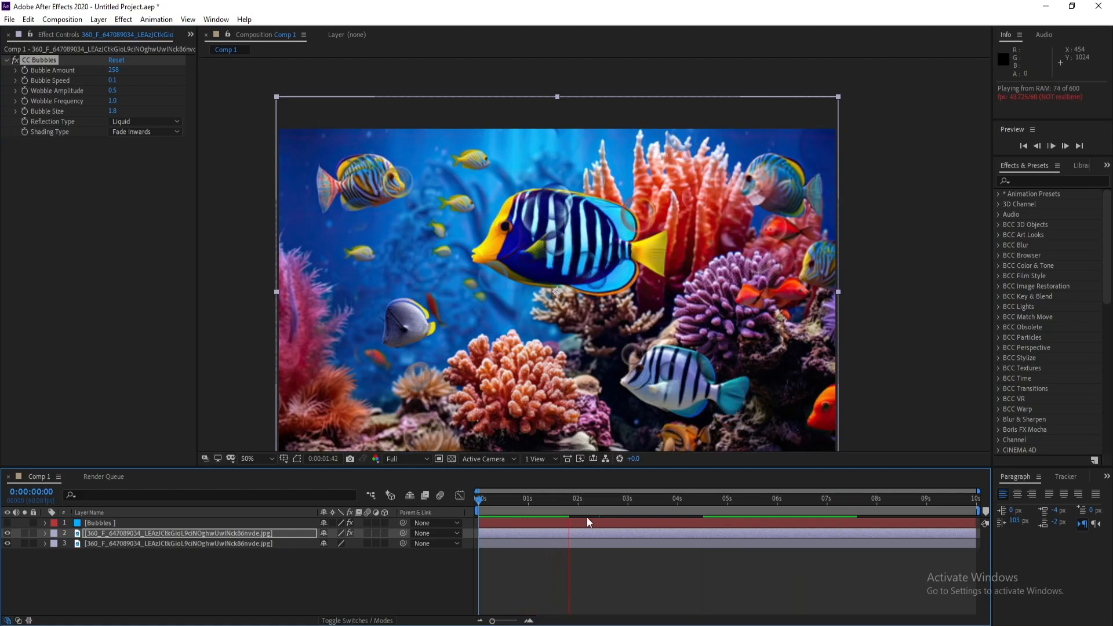
{"action": "key", "text": "space"}
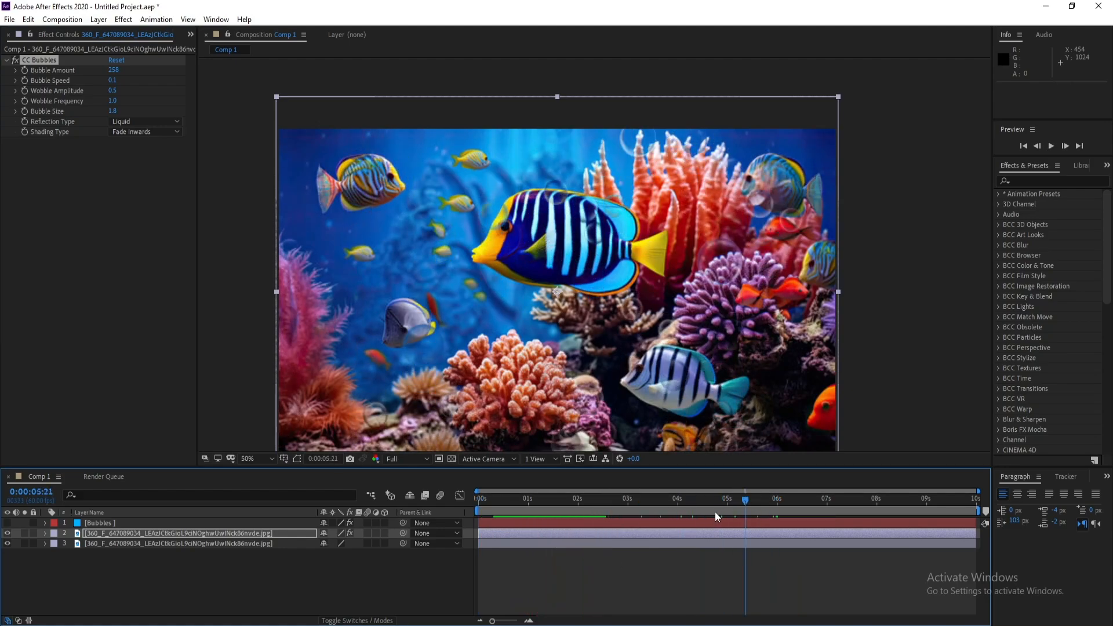
Step: Preview the bubbles up close around the large striped fish and move the current time to 0:00:04:50
{"action": "left_click_drag", "start_coordinate": [714, 511], "coordinate": [706, 503]}
{"action": "scroll", "coordinate": [676, 309], "scroll_direction": "up", "scroll_amount": 2}
{"action": "left_click_drag", "start_coordinate": [499, 278], "coordinate": [587, 429]}
{"action": "scroll", "coordinate": [563, 361], "scroll_direction": "down", "scroll_amount": 1}
{"action": "key", "text": "space"}
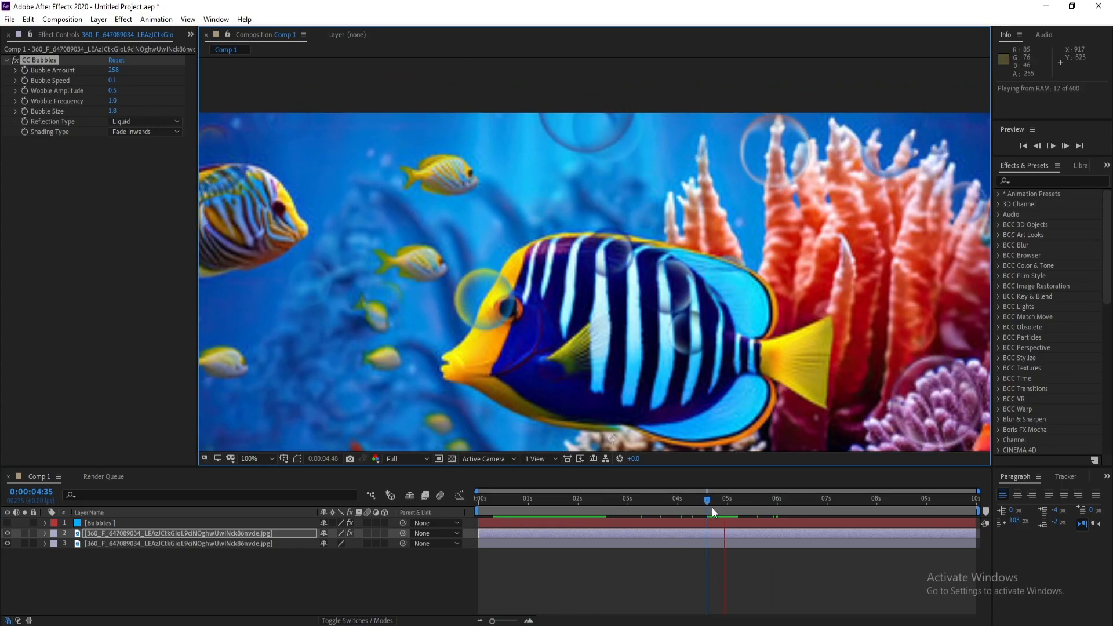
{"action": "mouse_move", "coordinate": [717, 501]}
{"action": "left_mouse_down"}
{"action": "mouse_move", "coordinate": [756, 506]}
{"action": "mouse_move", "coordinate": [718, 517]}
{"action": "left_mouse_up"}
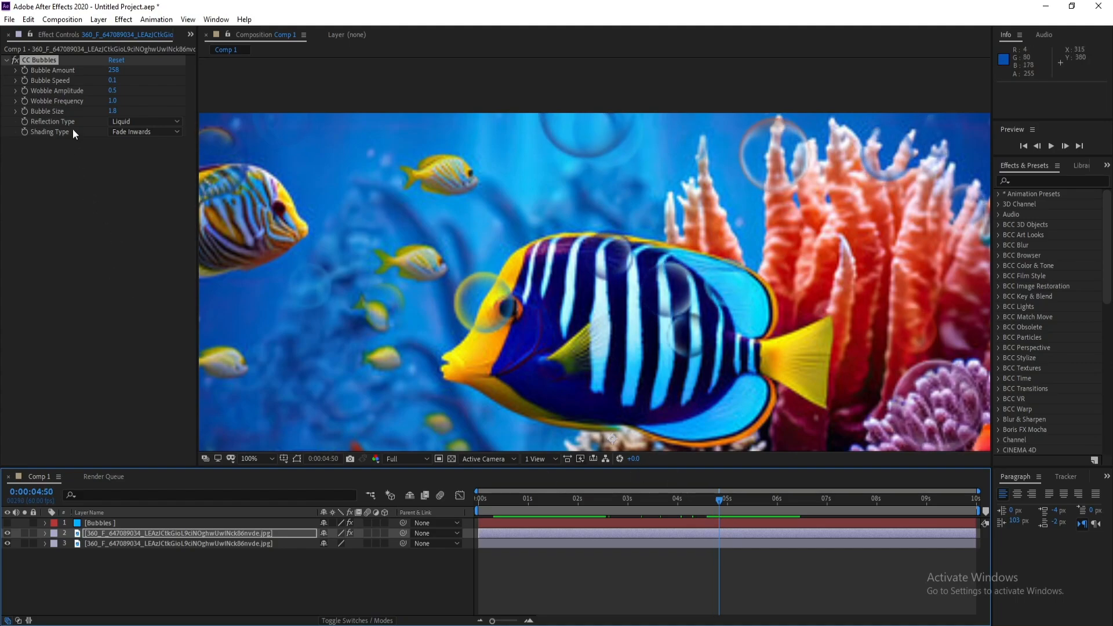
Step: Set the CC Bubbles Reflection Type to Metal and inspect the bubbles around the large striped fish
{"action": "left_click", "coordinate": [135, 121]}
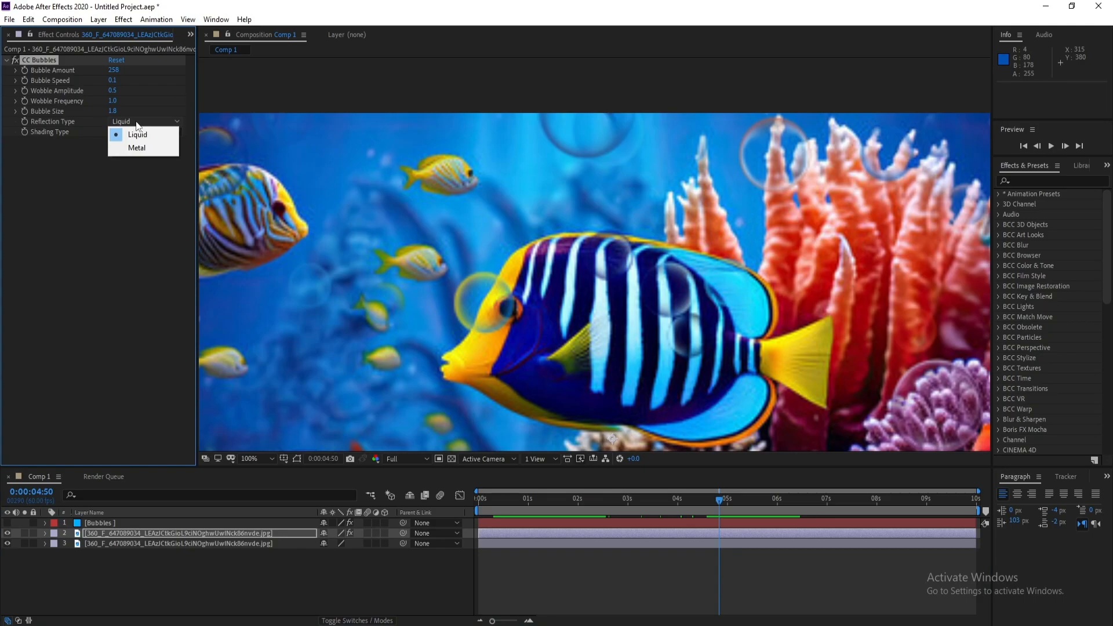
{"action": "left_click", "coordinate": [148, 147]}
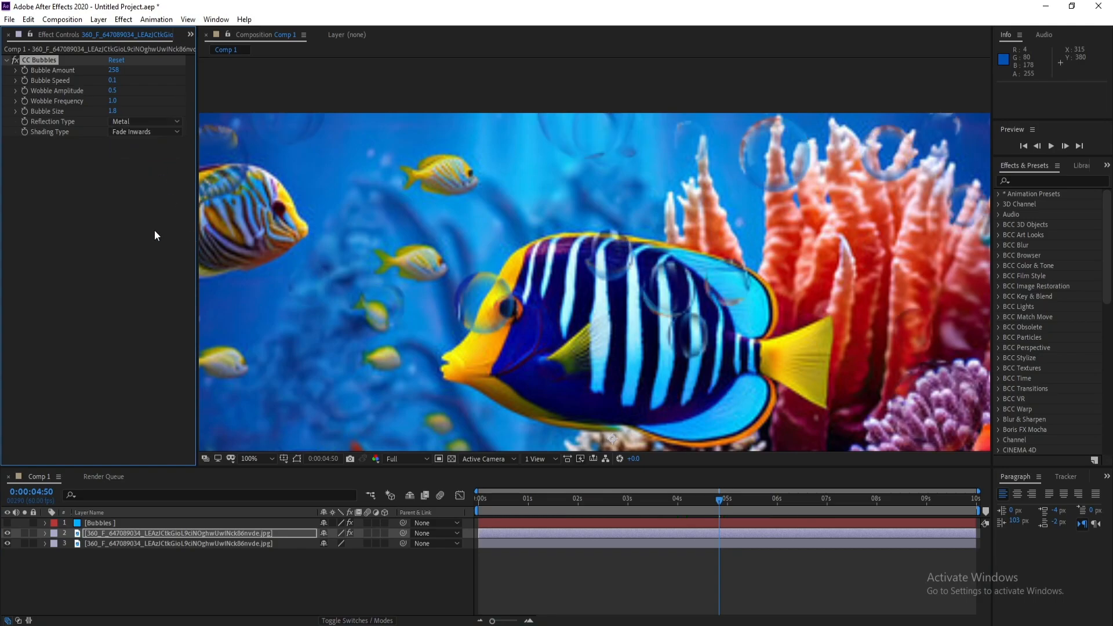
{"action": "left_click", "coordinate": [127, 125]}
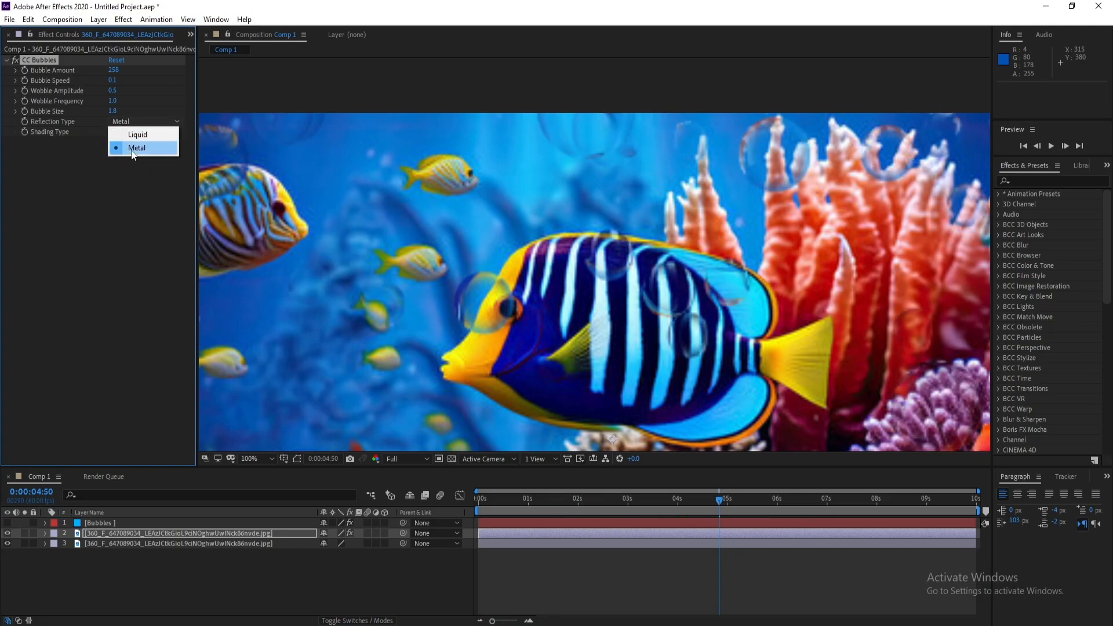
{"action": "left_click", "coordinate": [137, 148]}
{"action": "scroll", "coordinate": [620, 291], "scroll_direction": "down", "scroll_amount": 2}
{"action": "scroll", "coordinate": [620, 291], "scroll_direction": "up", "scroll_amount": 2}
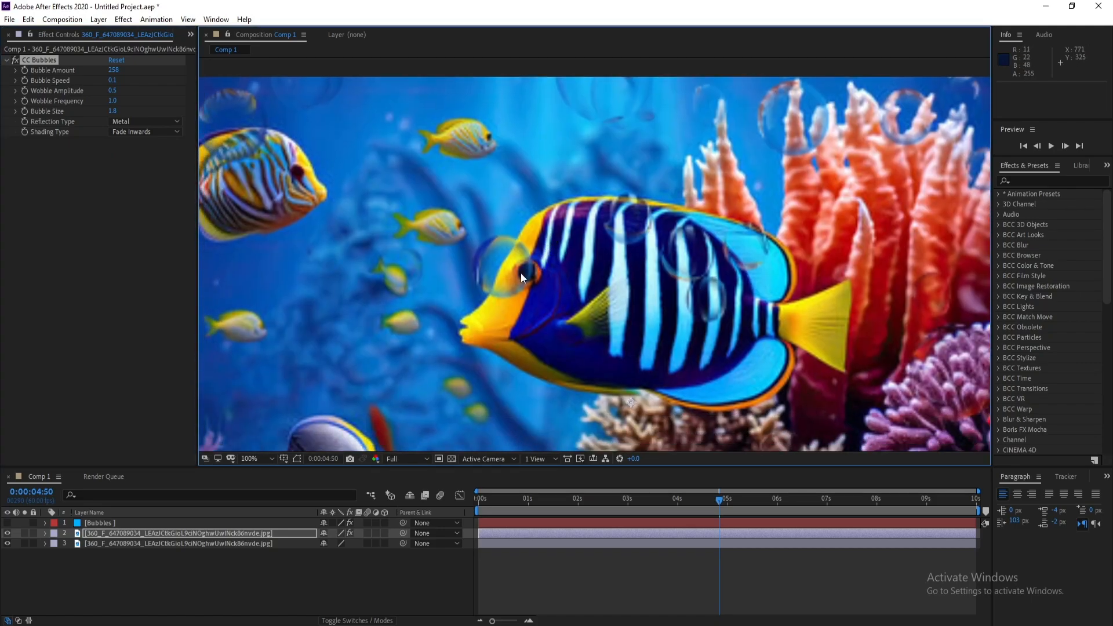
Step: Switch the Reflection Type to Liquid and back to Metal for comparison, preview the image, and move the current time to 0:00:05:00
{"action": "left_click", "coordinate": [136, 122]}
{"action": "left_click", "coordinate": [139, 136]}
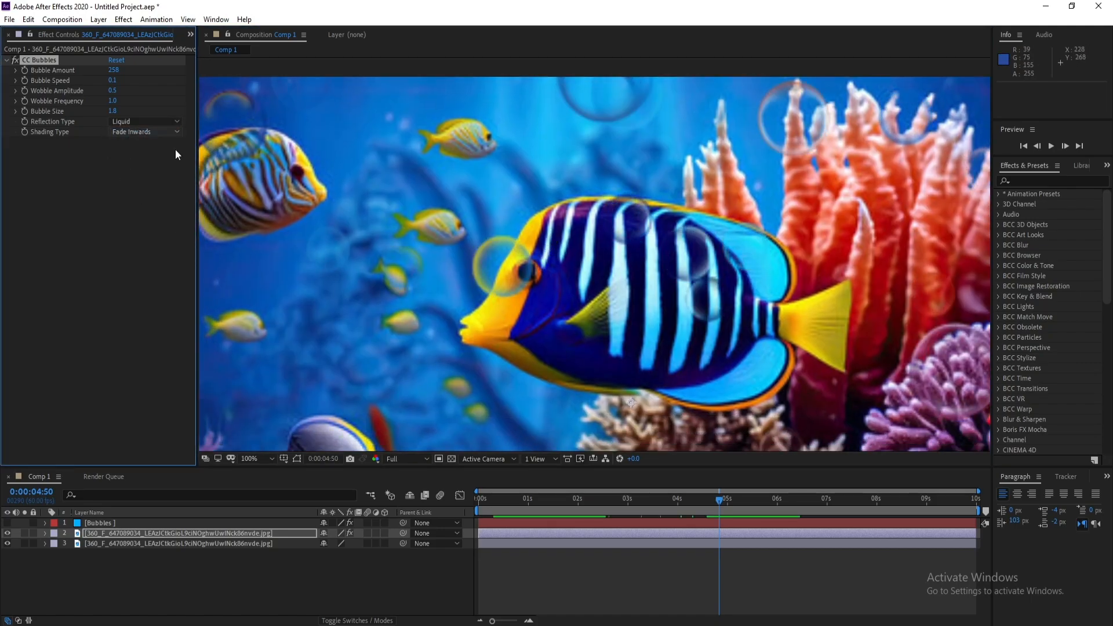
{"action": "left_click", "coordinate": [132, 123]}
{"action": "left_click", "coordinate": [139, 149]}
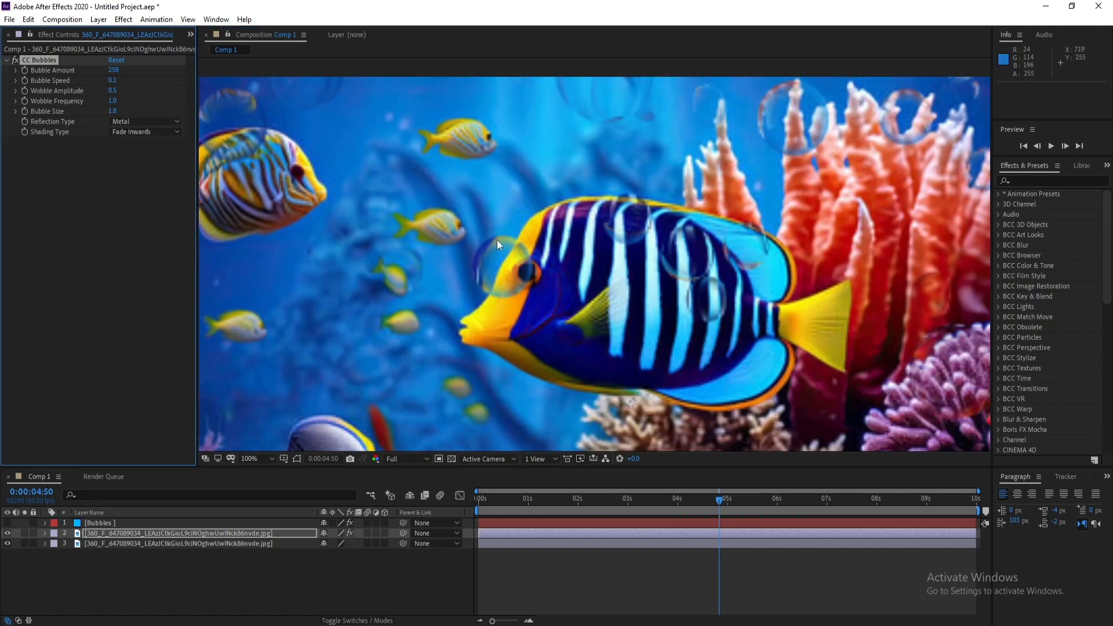
{"action": "scroll", "coordinate": [515, 269], "scroll_direction": "down", "scroll_amount": 2}
{"action": "key", "text": "space"}
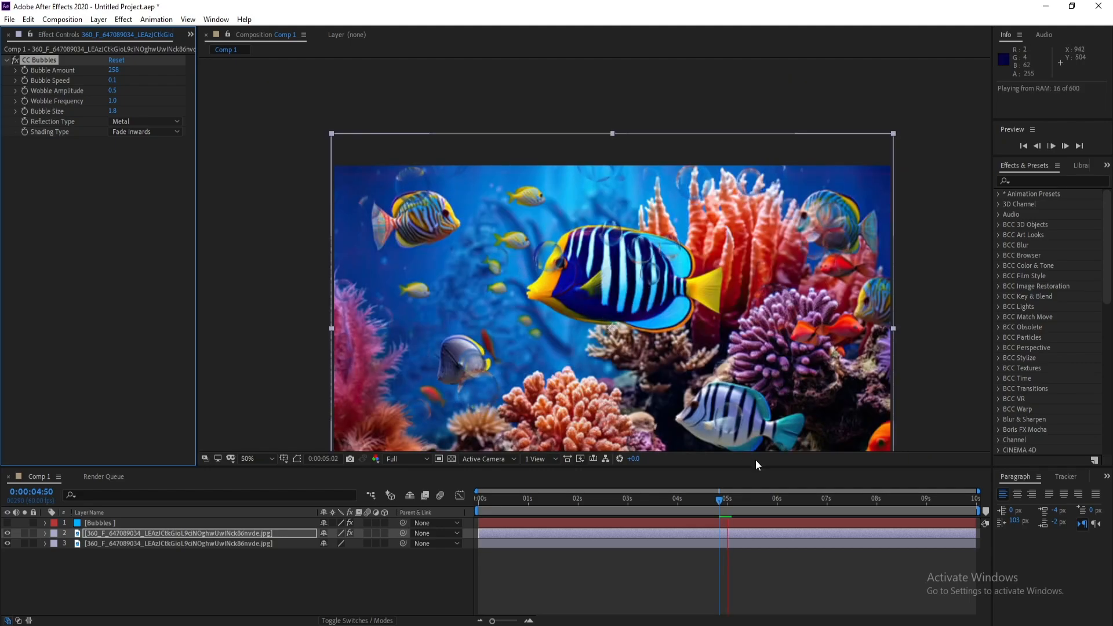
{"action": "left_click", "coordinate": [727, 502]}
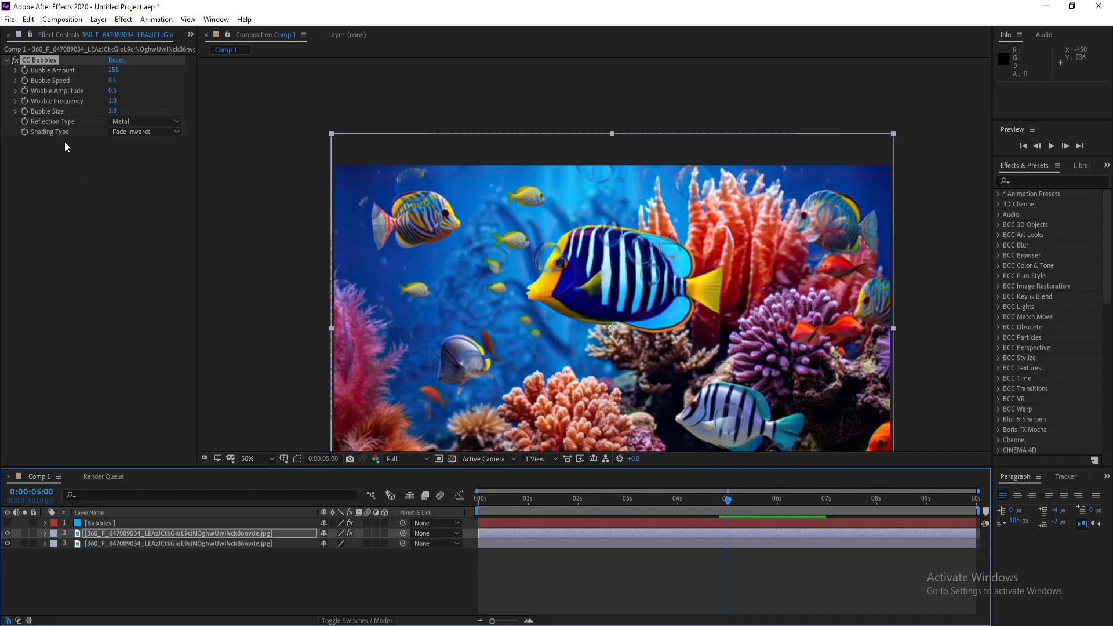
Step: Try the CC Bubbles Shading Type options None, Lighten and Darken in turn to compare their looks
{"action": "left_click", "coordinate": [130, 133]}
{"action": "left_click", "coordinate": [133, 145]}
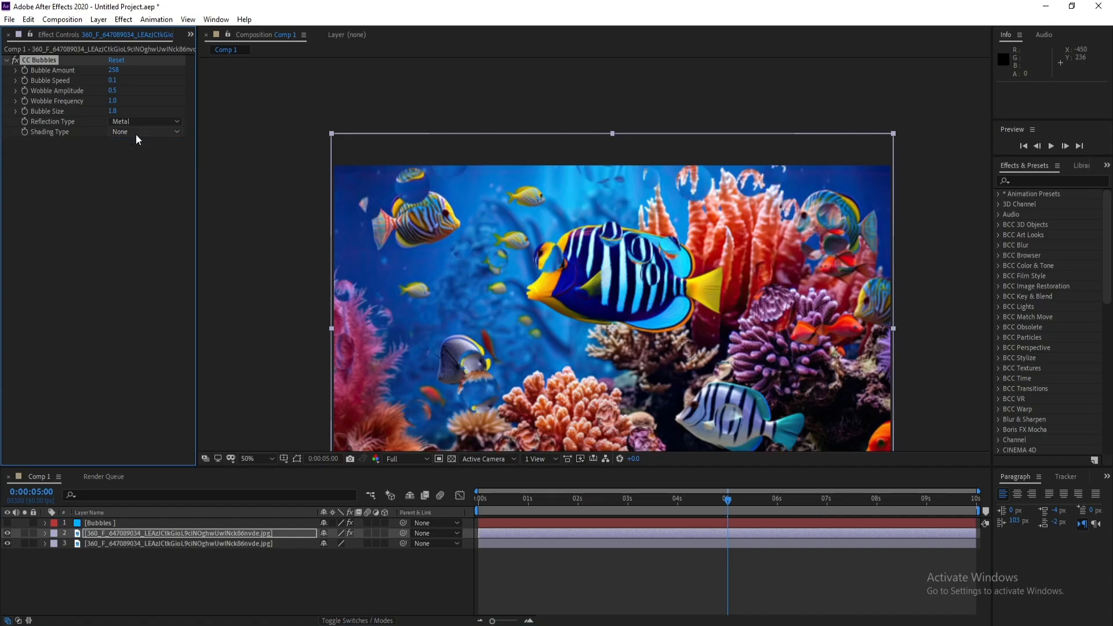
{"action": "left_click", "coordinate": [137, 133]}
{"action": "left_click", "coordinate": [145, 158]}
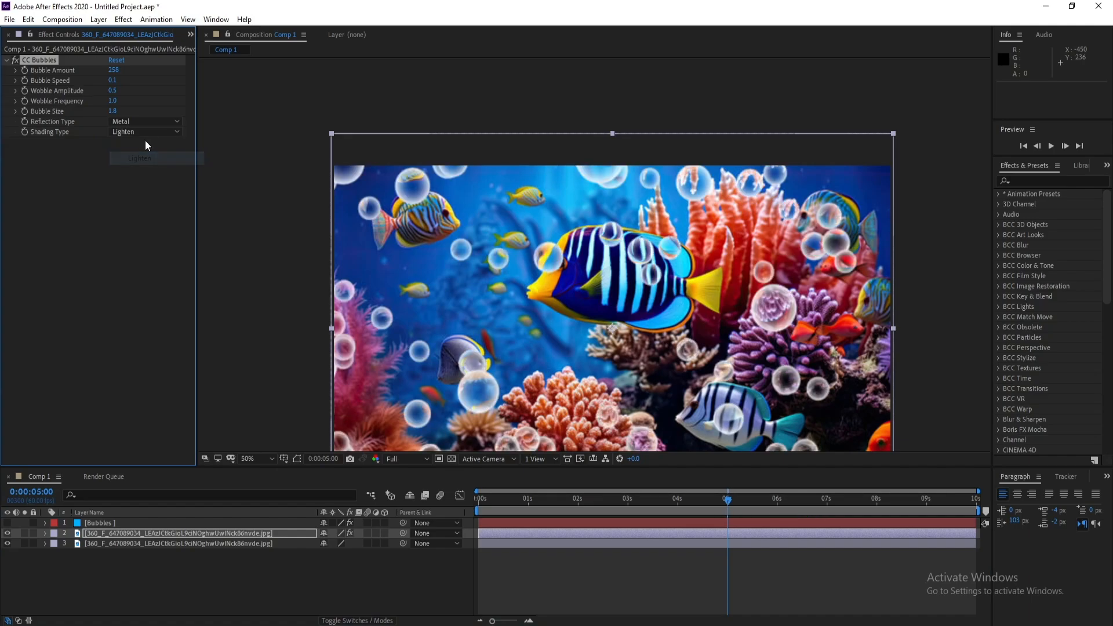
{"action": "left_click", "coordinate": [145, 133]}
{"action": "left_click", "coordinate": [150, 172]}
Step: Compare the Fade Inwards and Fade Outwards shading of the bubbles, leaving the Shading Type at Fade Inwards
{"action": "left_click", "coordinate": [149, 134]}
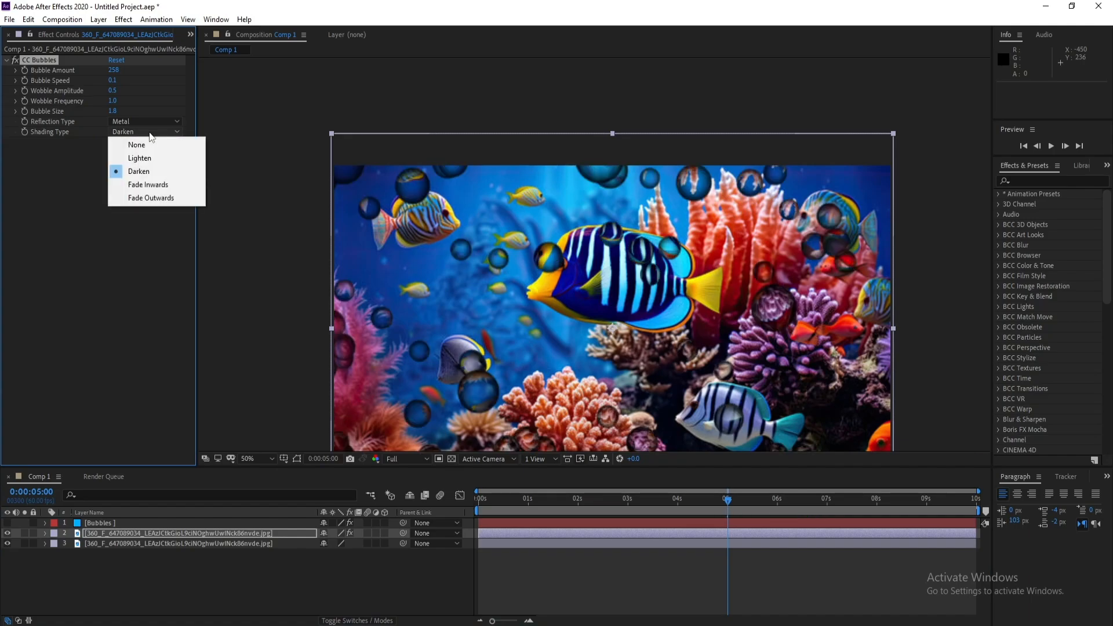
{"action": "left_click", "coordinate": [156, 186]}
{"action": "left_click", "coordinate": [142, 134]}
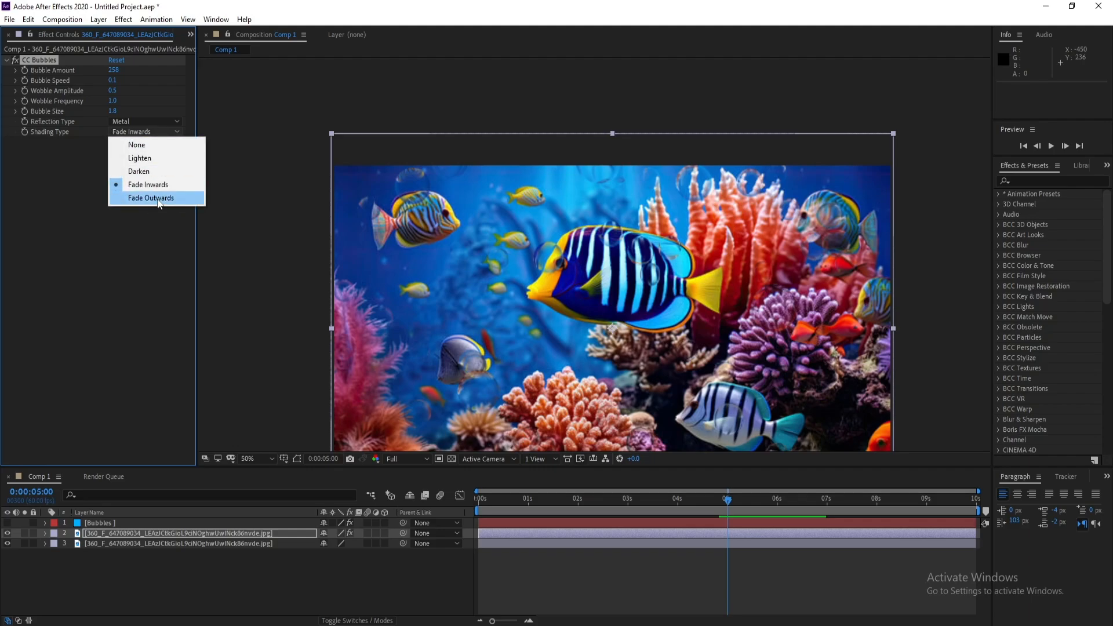
{"action": "left_click", "coordinate": [151, 197]}
{"action": "left_click", "coordinate": [127, 134]}
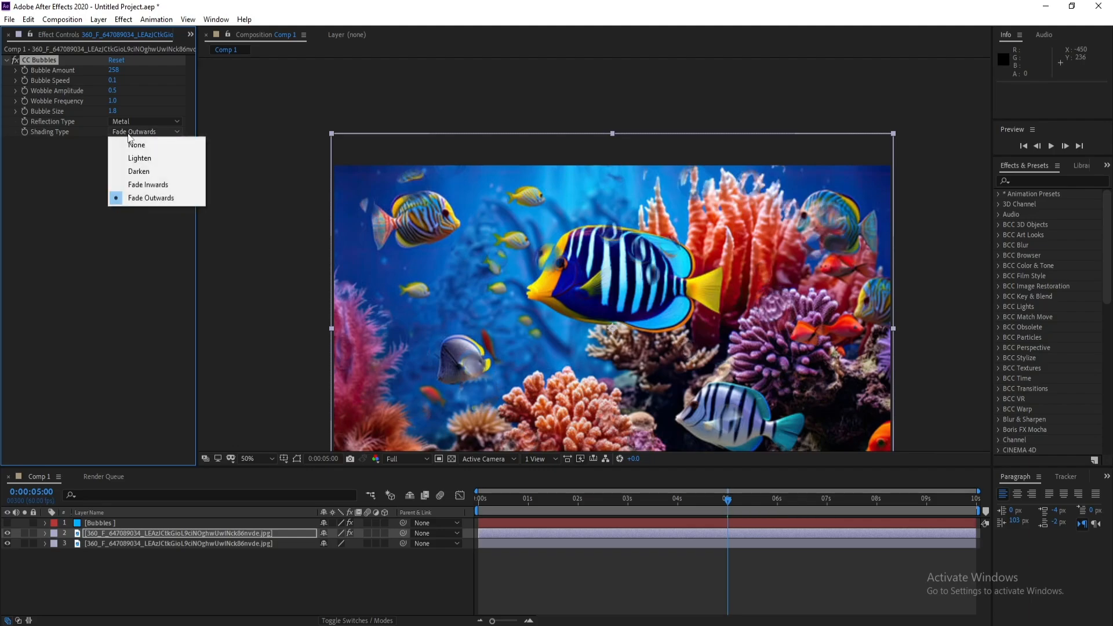
{"action": "left_click", "coordinate": [171, 189]}
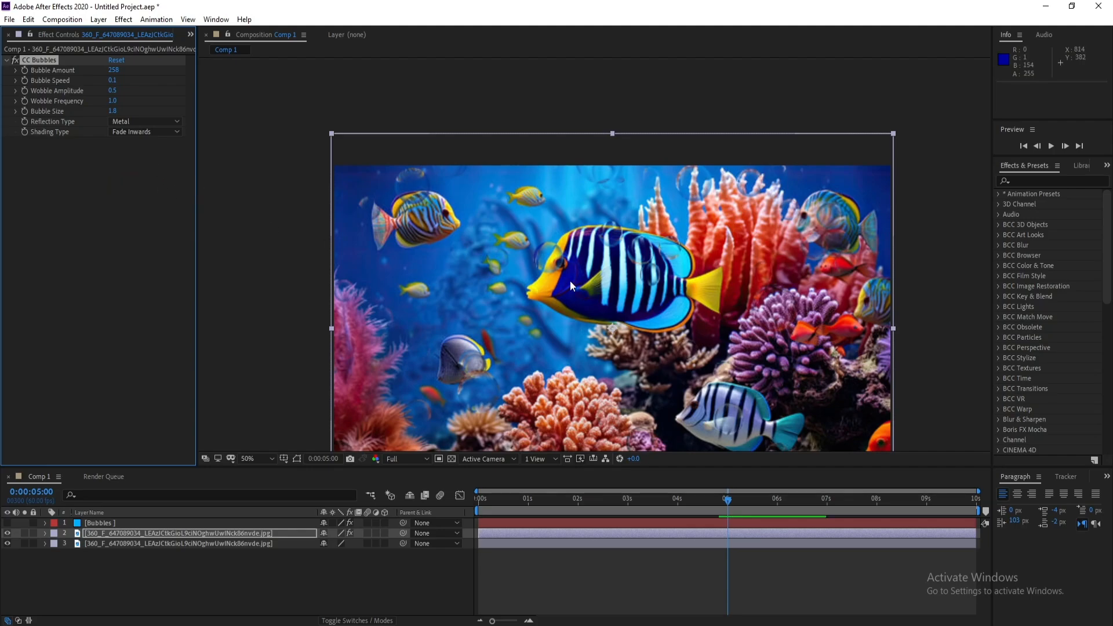
Step: Preview the inward-fading bubbles up close around the large striped fish and move the current time to 0:00:05:14
{"action": "scroll", "coordinate": [570, 281], "scroll_direction": "up", "scroll_amount": 2}
{"action": "key", "text": "space"}
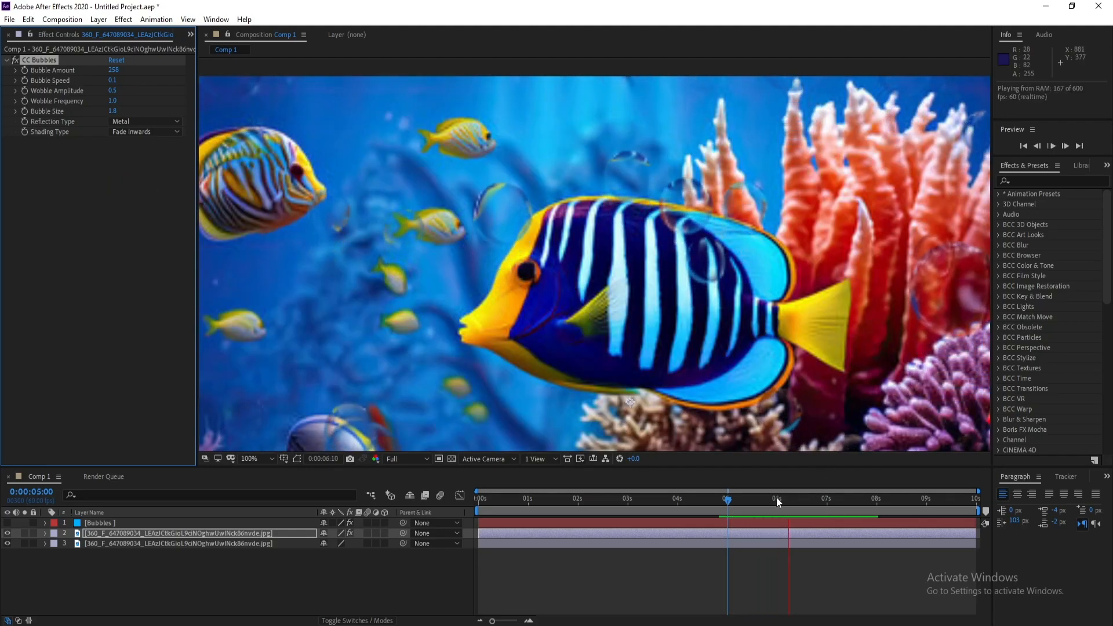
{"action": "left_click", "coordinate": [739, 498]}
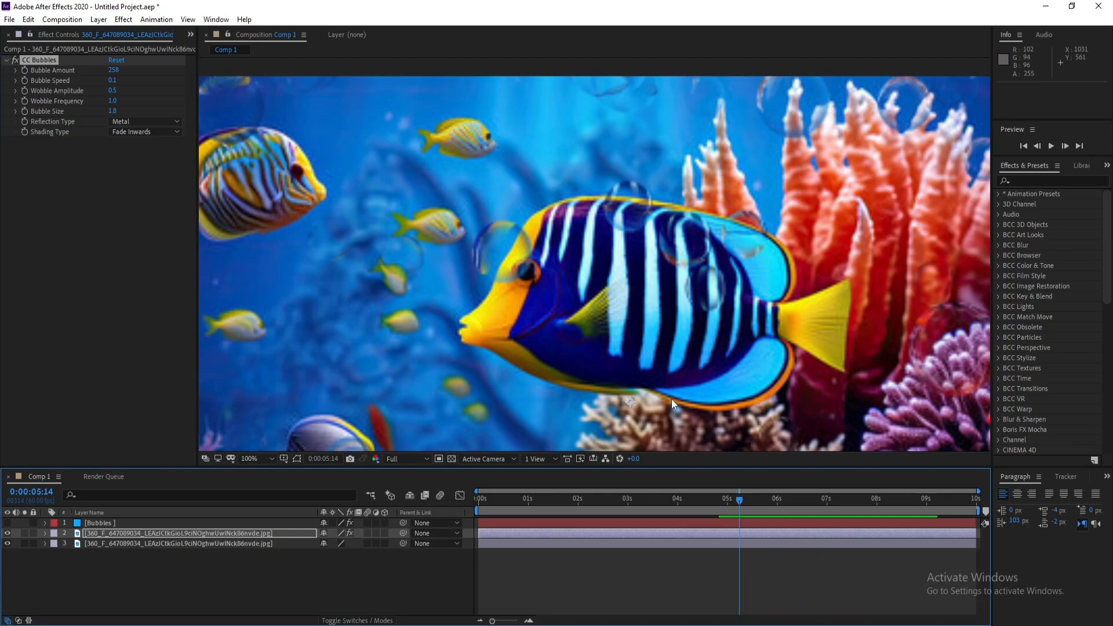
Step: Preview the bubbles across the wider reef image and move the current time back to 0:00:00:31
{"action": "scroll", "coordinate": [683, 352], "scroll_direction": "down", "scroll_amount": 2}
{"action": "key", "text": "space"}
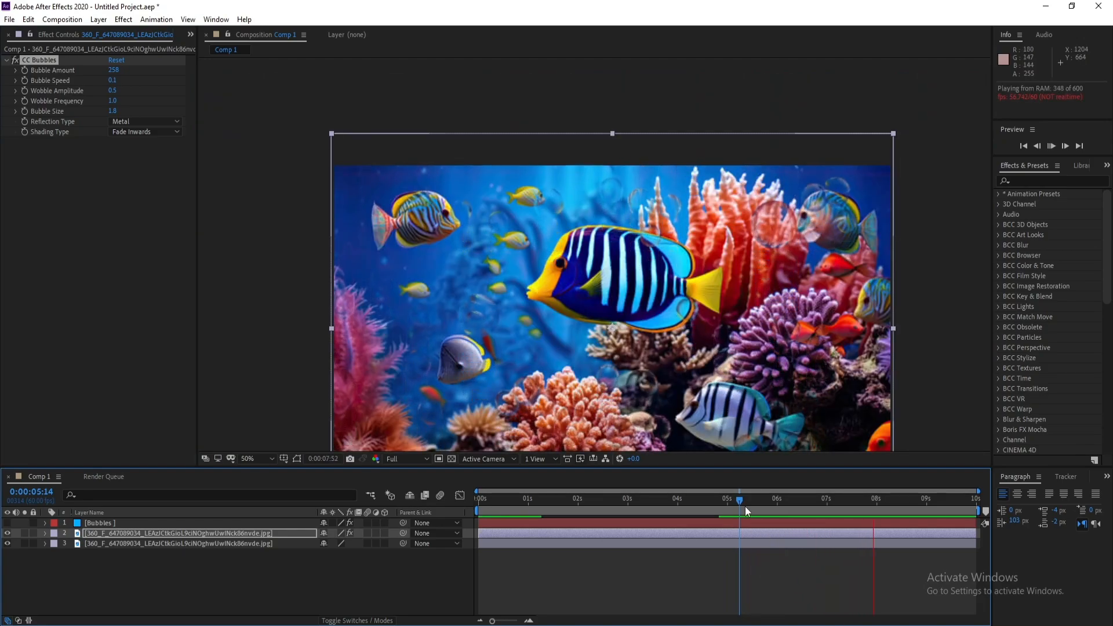
{"action": "left_click_drag", "start_coordinate": [745, 510], "coordinate": [505, 529]}
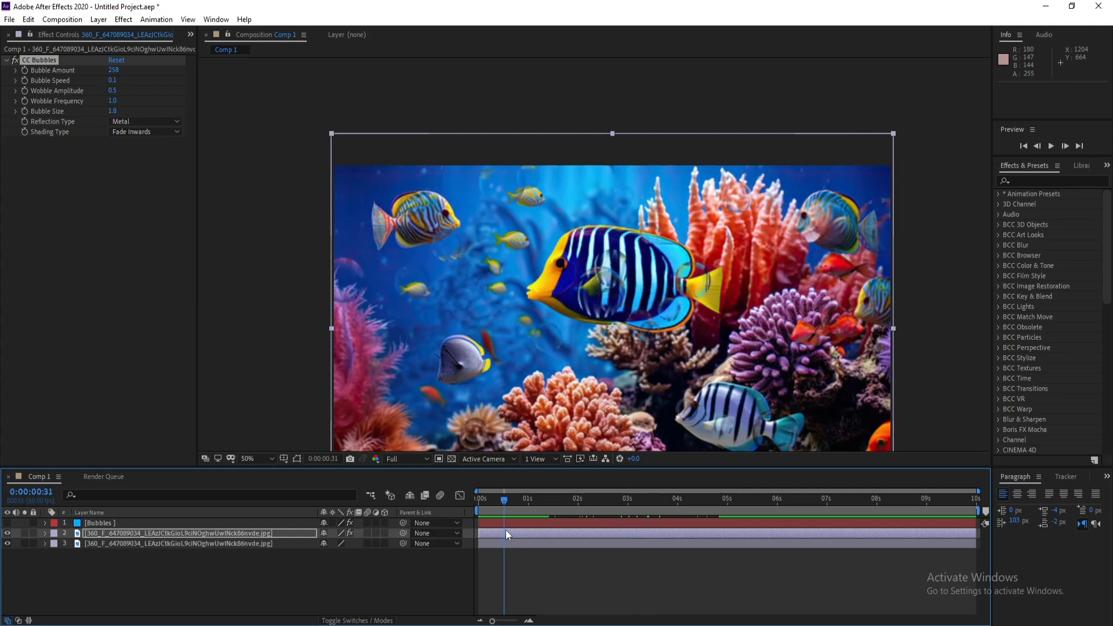